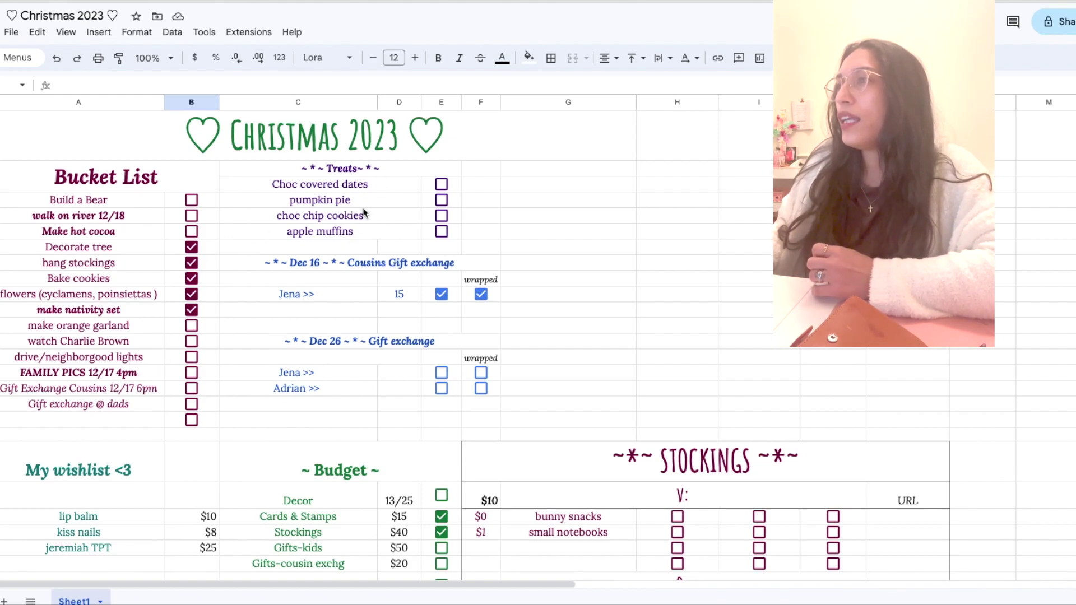
Step: Tick choc chip cookies as done in the Treats list
left_click(443, 219)
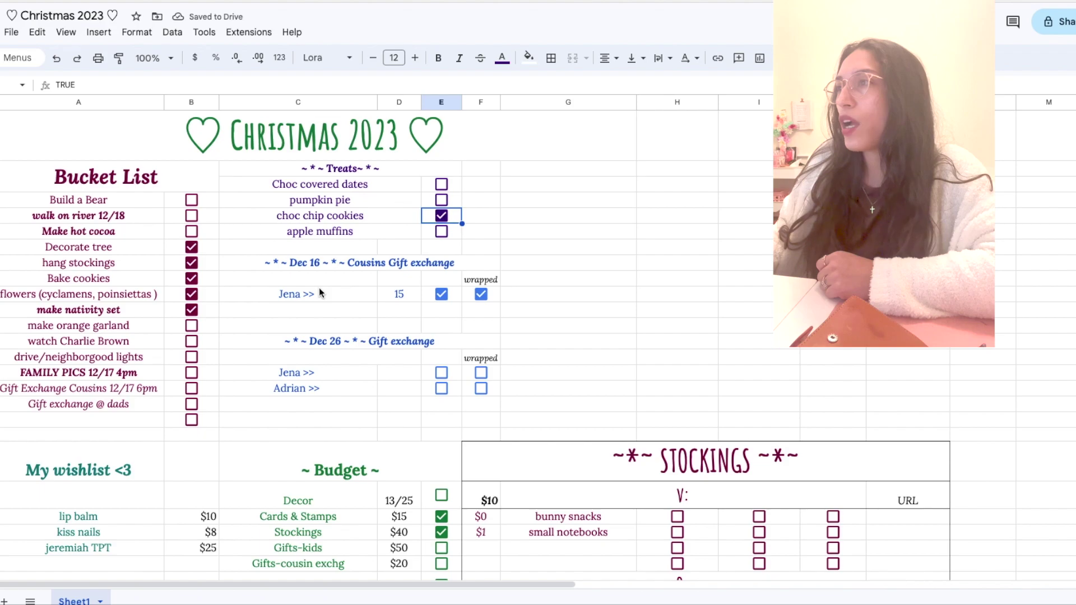
Step: Scroll down through the planner and back up to check the ticked Treats list
scroll(319, 292, "down", 3)
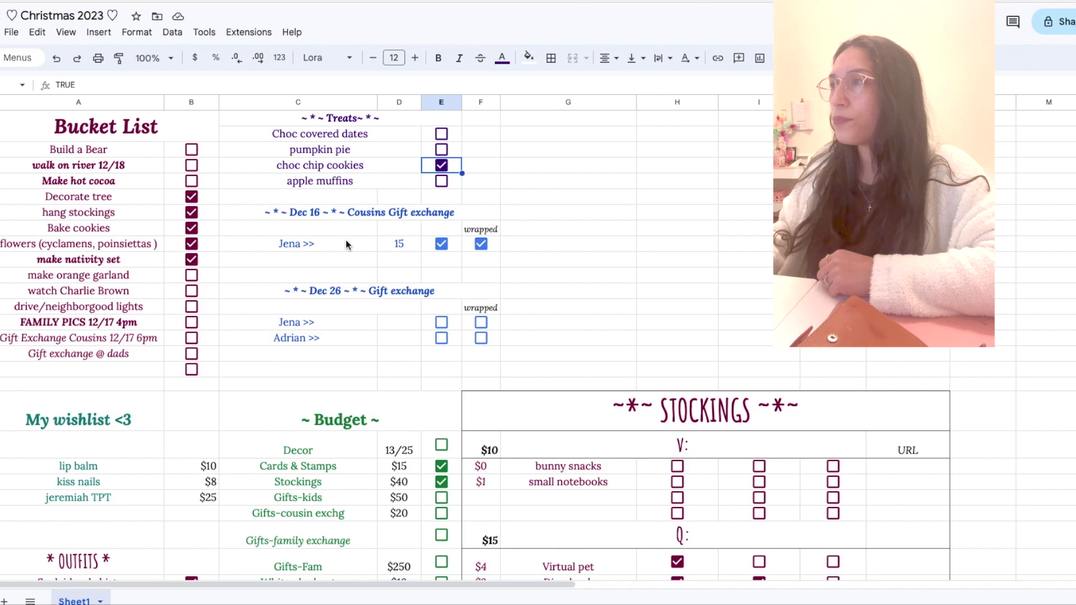
scroll(342, 261, "down", 3)
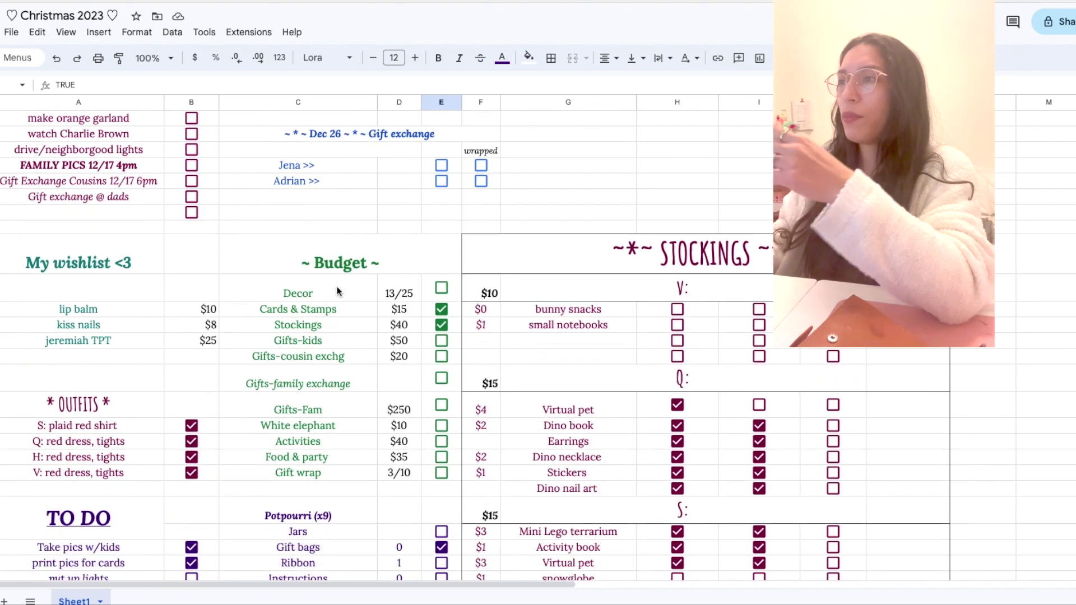
scroll(338, 287, "up", 4)
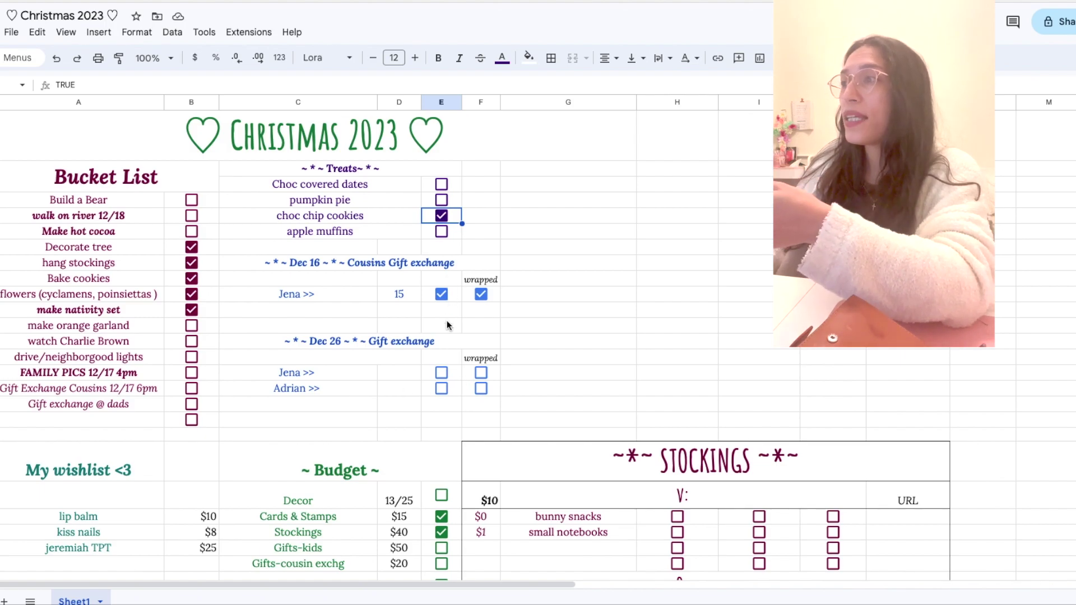
Step: Add a 'purchased' label above the Dec 26 checkboxes, styled like the italic 'wrapped' label
left_click(446, 364)
type("purchased")
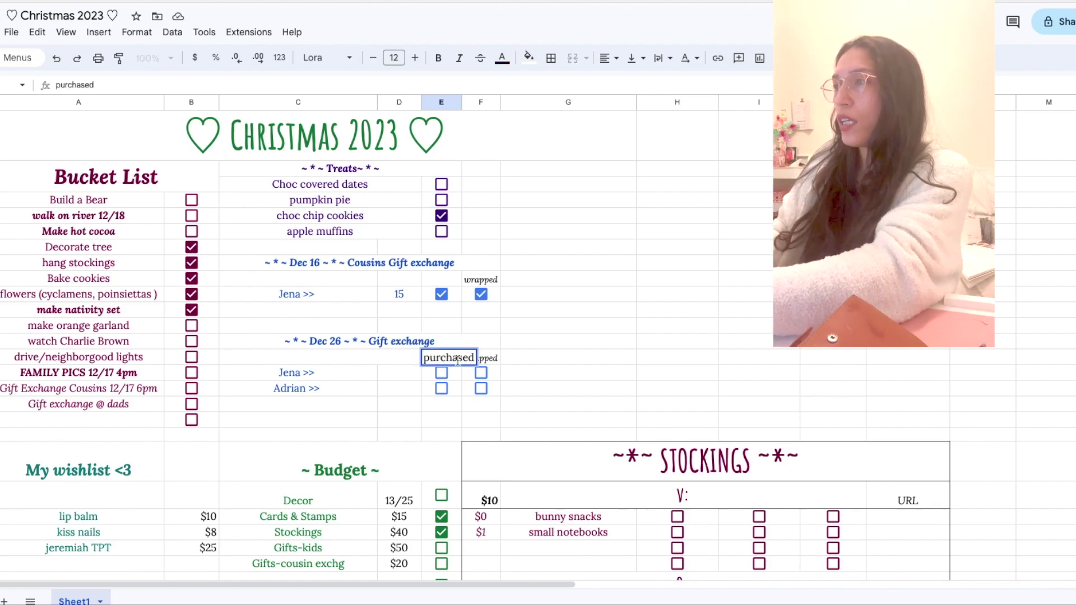
left_click(498, 357)
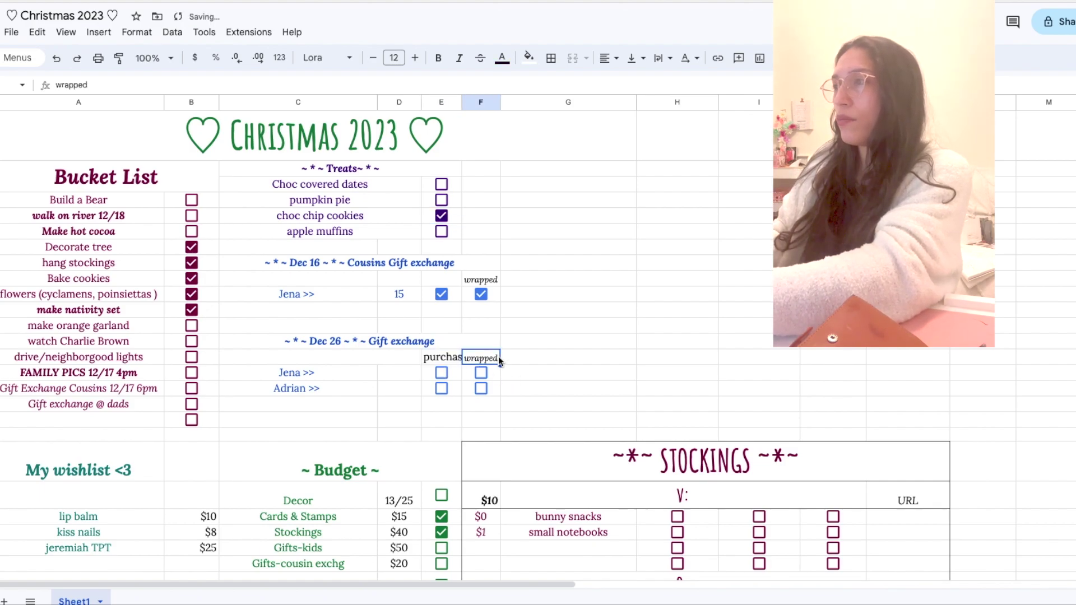
key("ctrl+c")
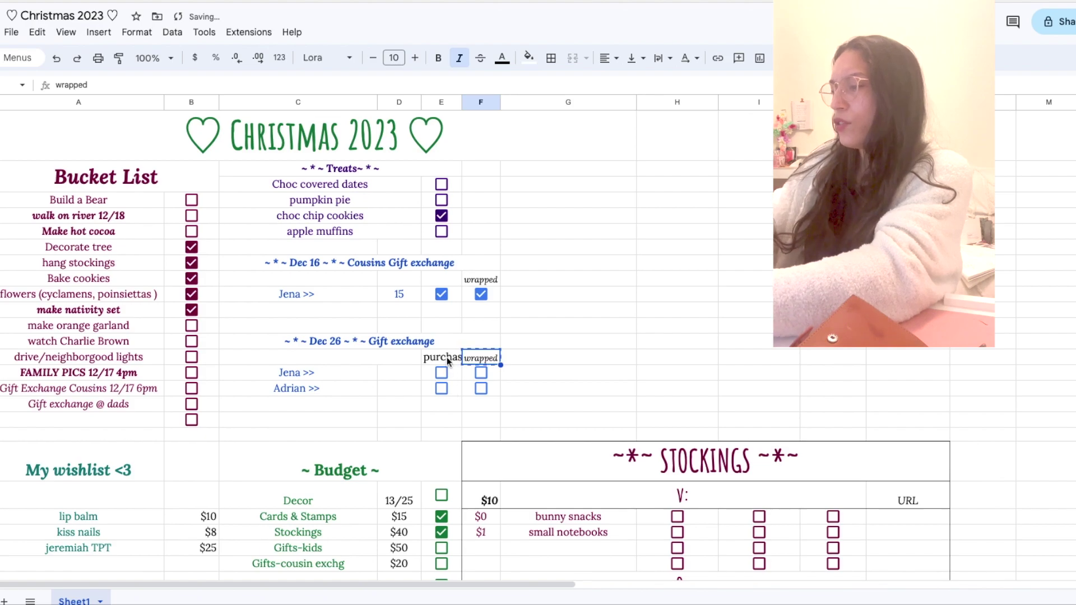
left_click(446, 358)
key("ctrl+v")
type("purch")
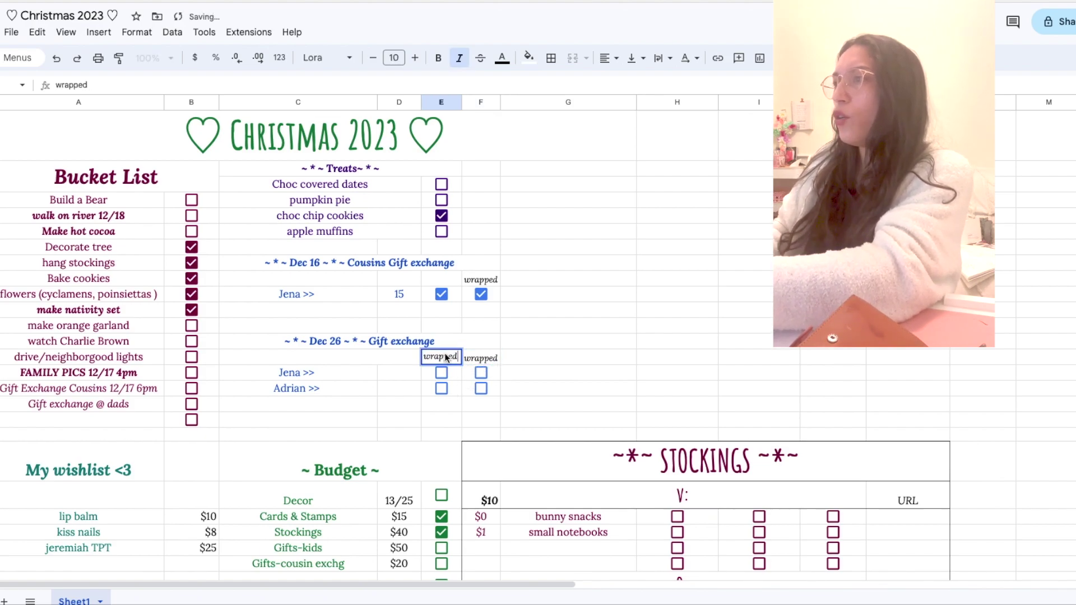
type("ased")
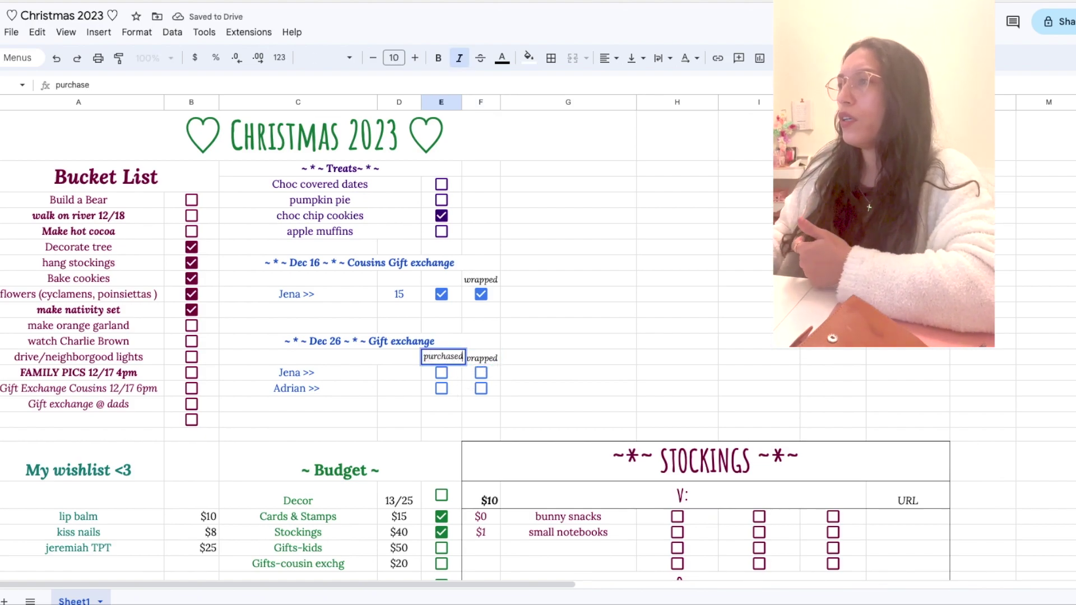
key("Return")
left_click(342, 388)
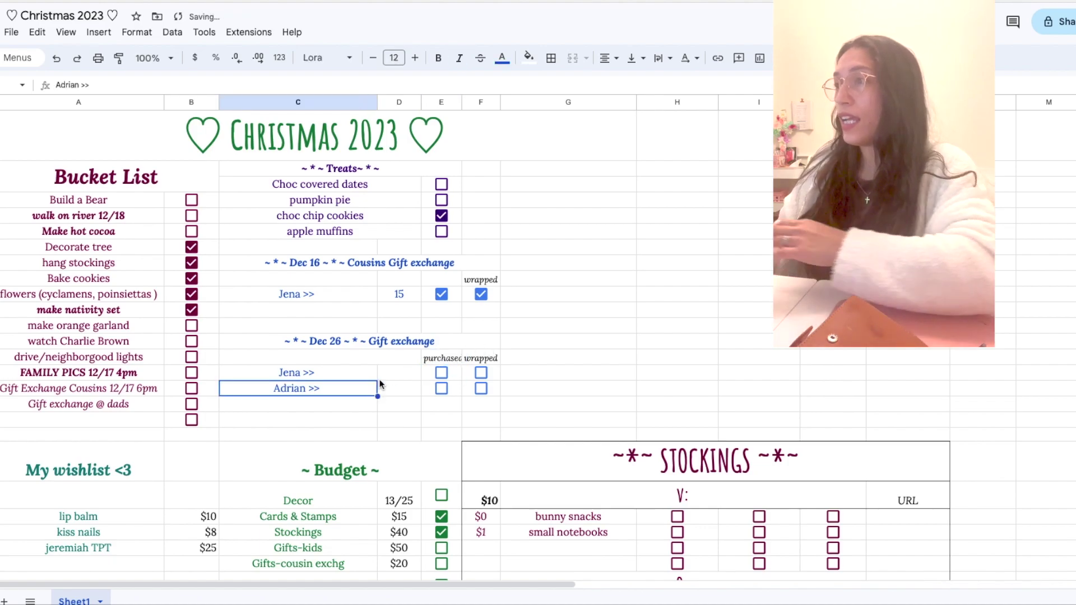
Step: Copy the 'purchased' label into the Dec 16 gift exchange section
left_click(442, 358)
left_click(433, 280)
key("ctrl+v")
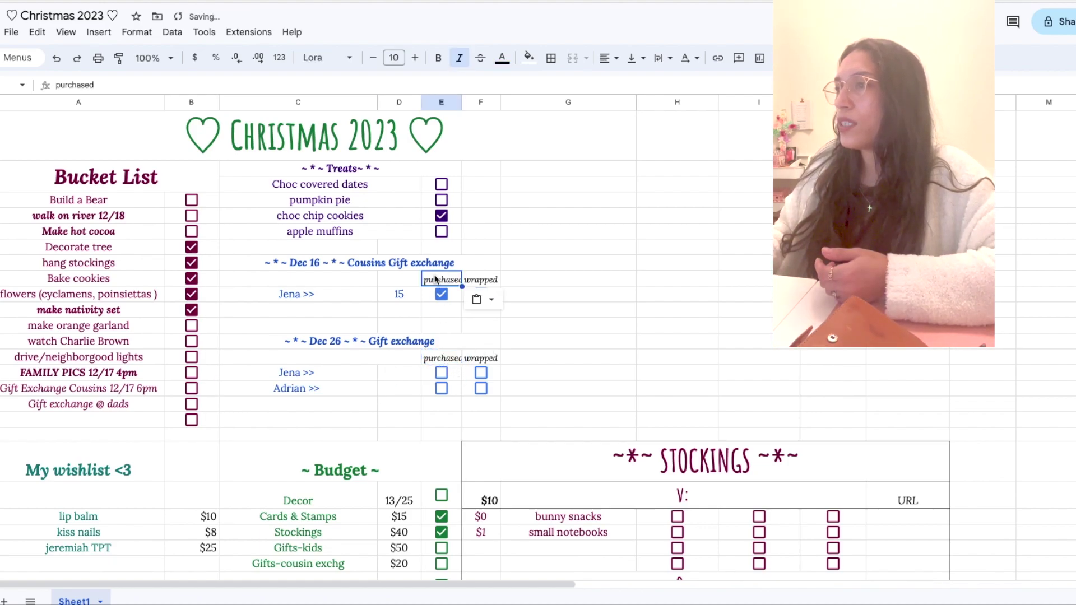
left_click(507, 330)
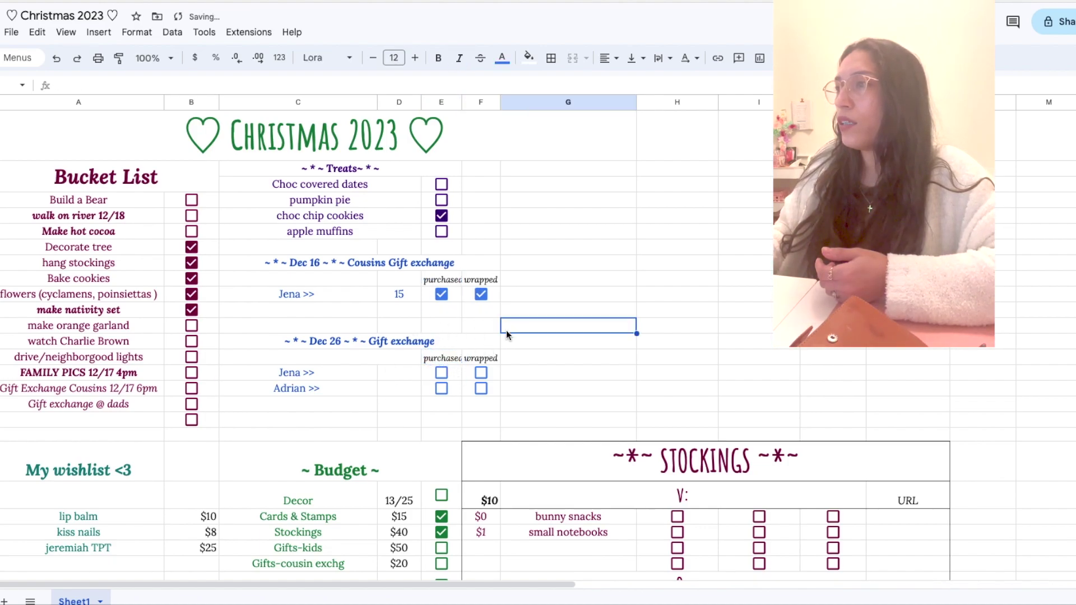
Step: Test Jena's purchased and wrapped checkboxes by ticking and unticking them
left_click(442, 373)
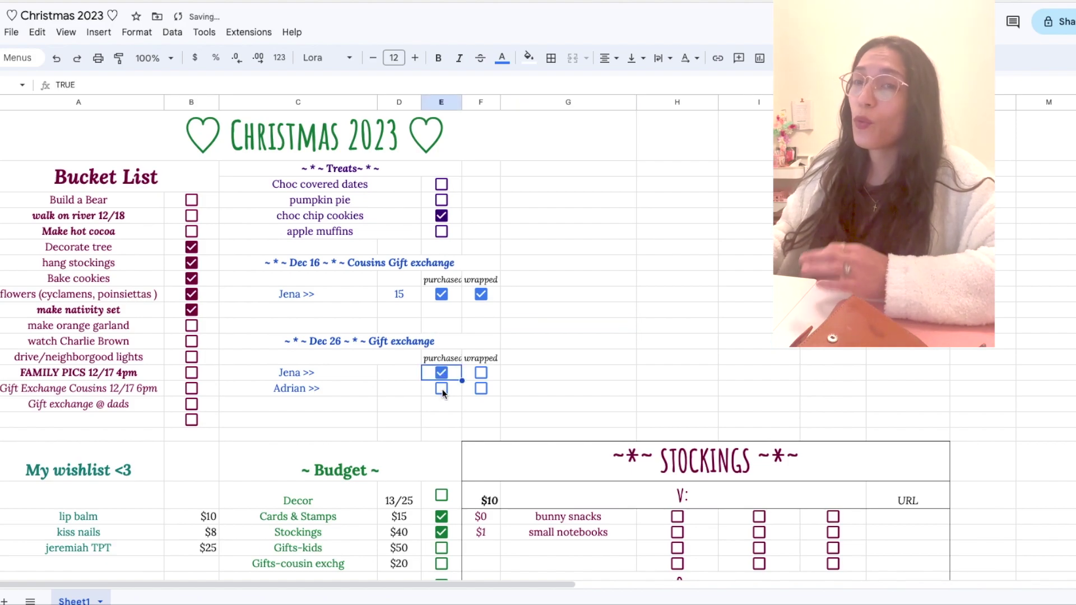
left_click(482, 373)
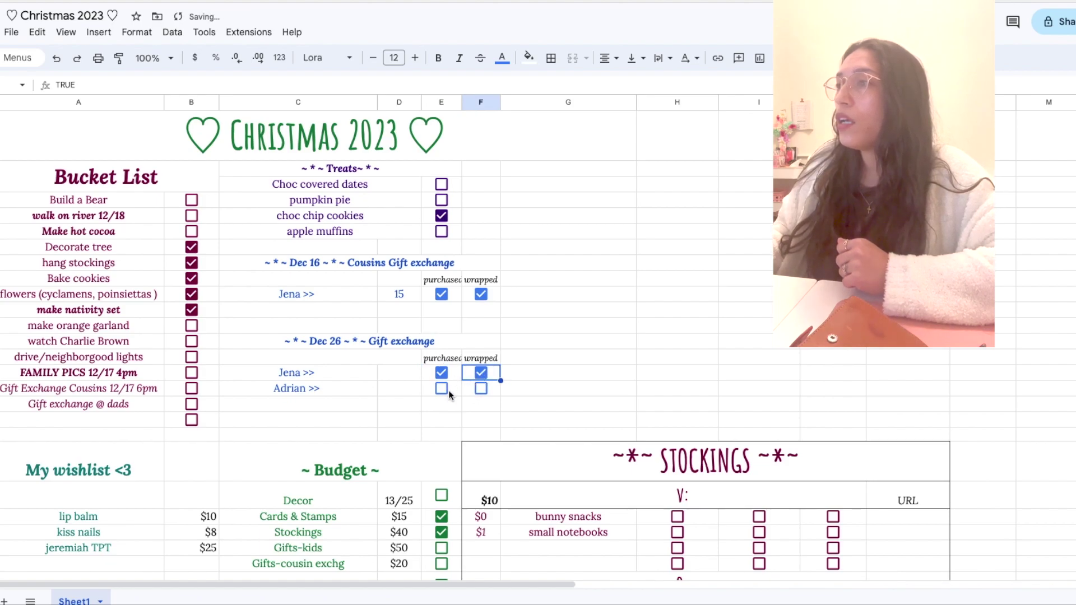
left_click(481, 373)
left_click(442, 373)
left_click(377, 415)
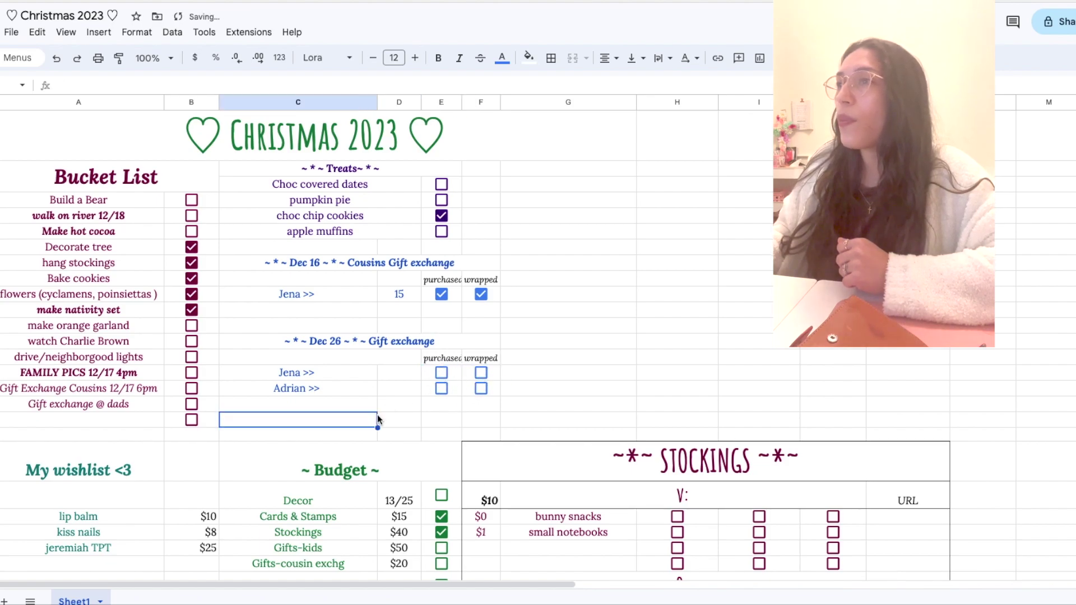
scroll(378, 415, "down", 3)
scroll(378, 415, "down", 2)
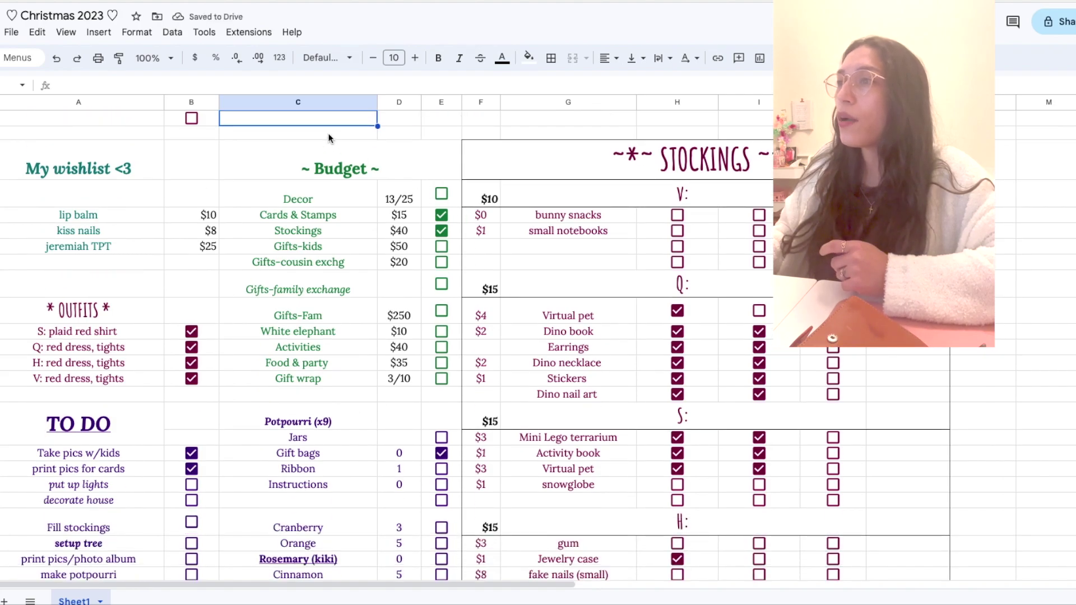
left_click_drag(294, 166, 450, 391)
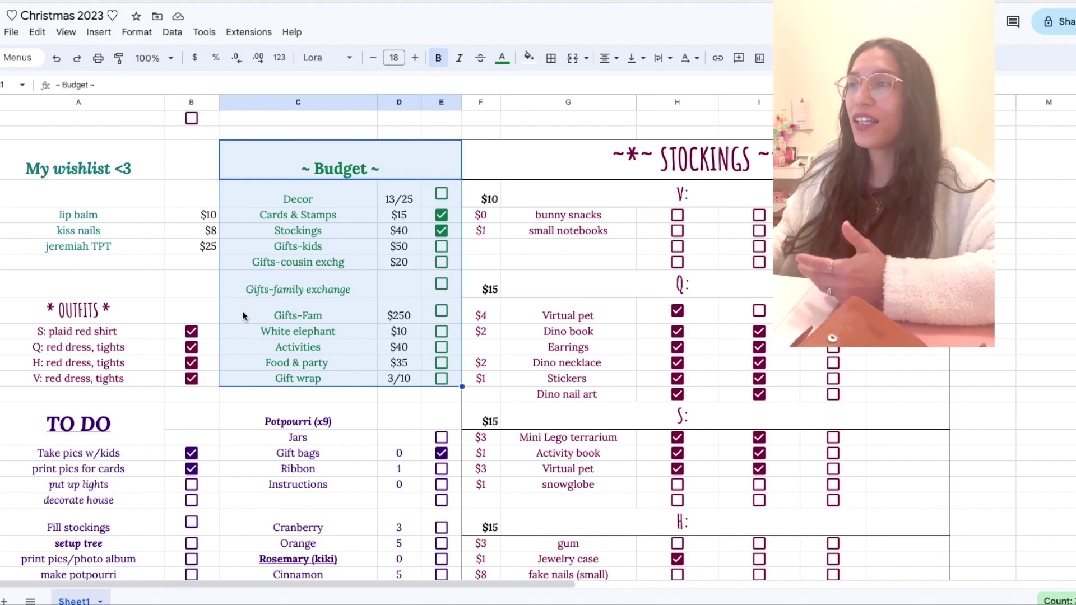
left_click(404, 399)
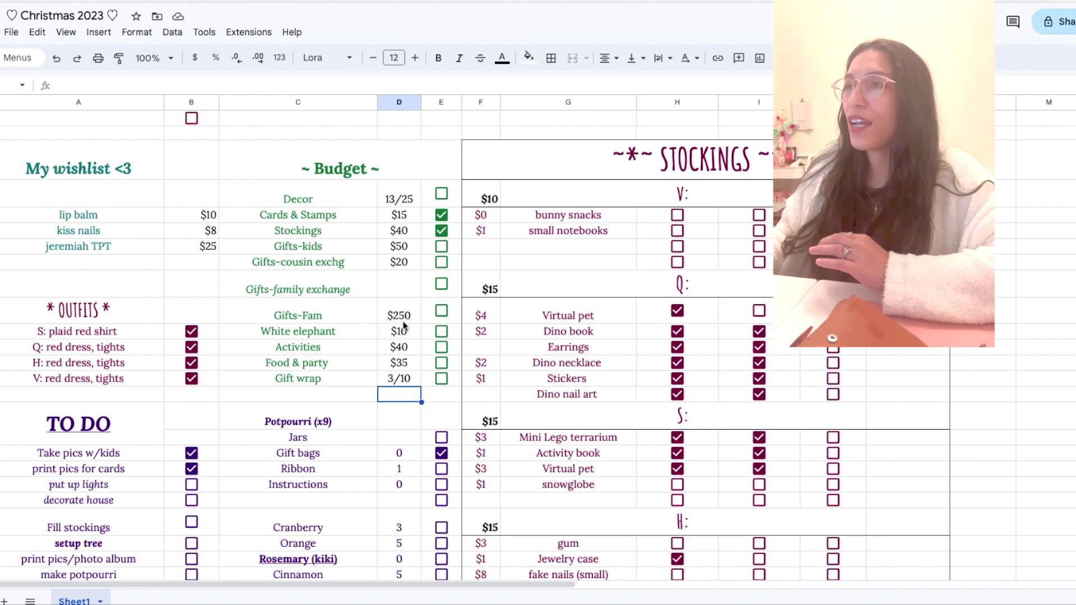
scroll(404, 325, "down", 10)
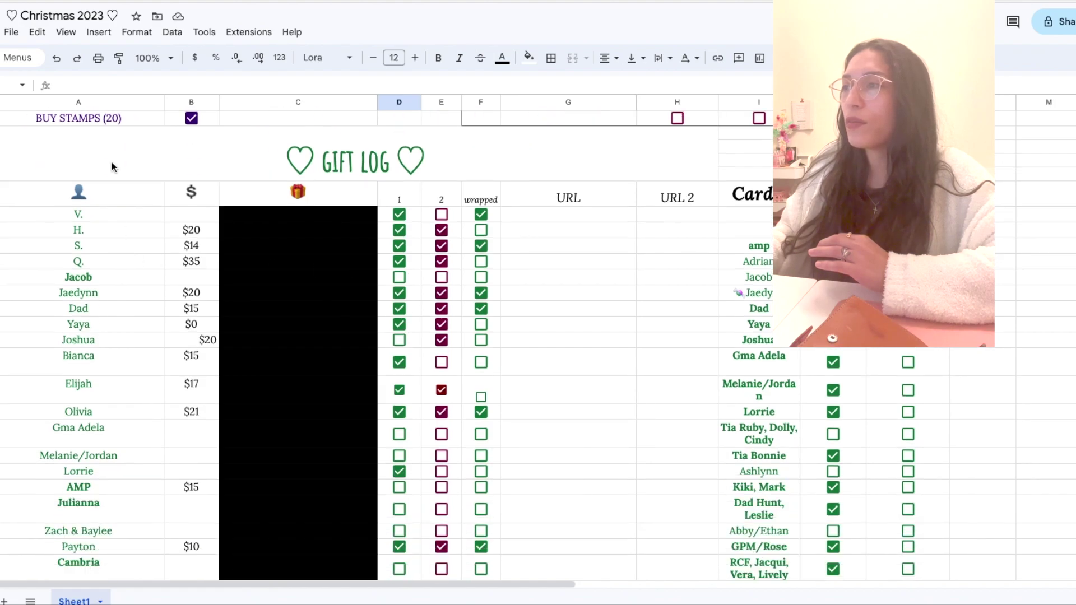
scroll(139, 240, "down", 2)
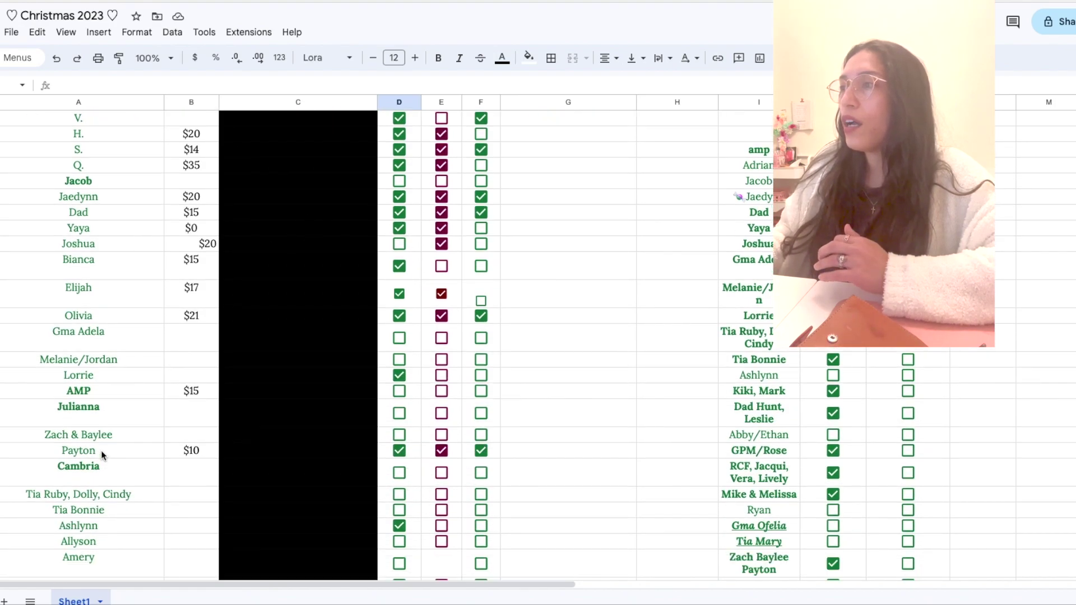
scroll(101, 451, "down", 6)
scroll(101, 450, "up", 8)
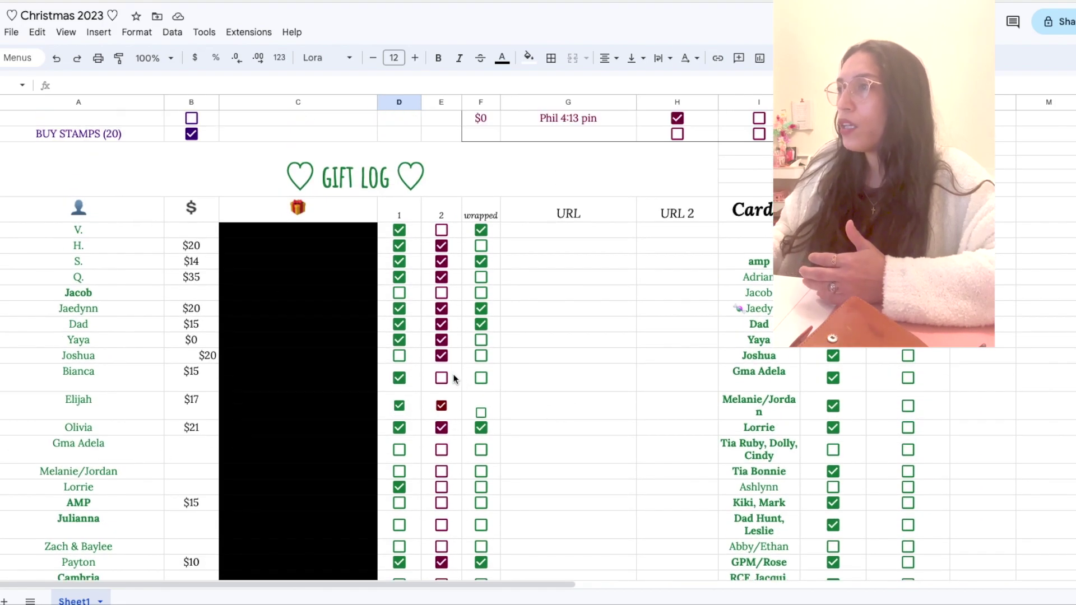
scroll(454, 375, "up", 5)
scroll(454, 379, "up", 3)
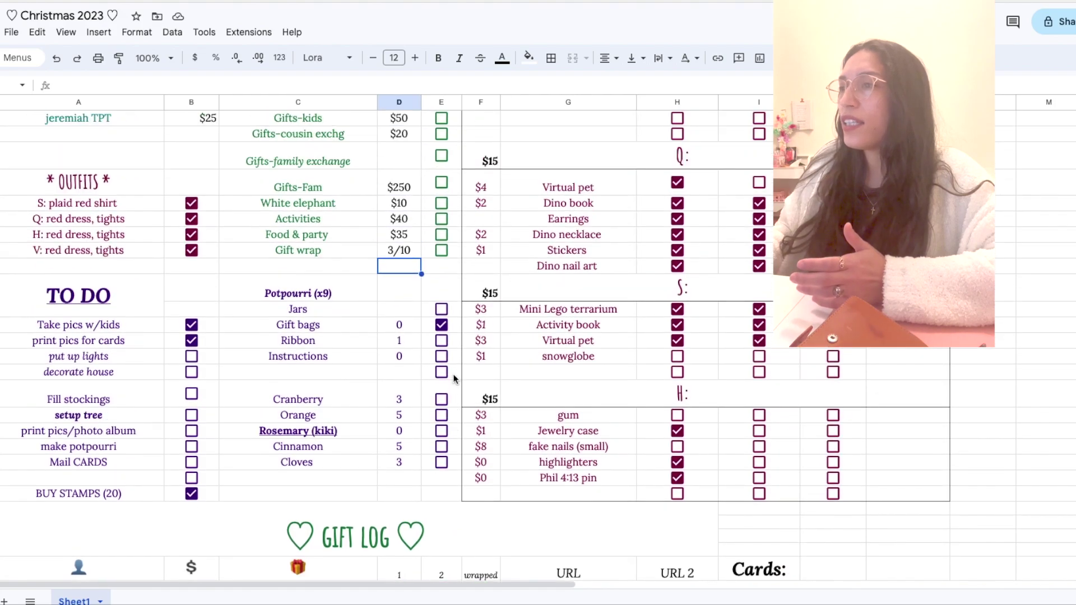
scroll(412, 413, "down", 5)
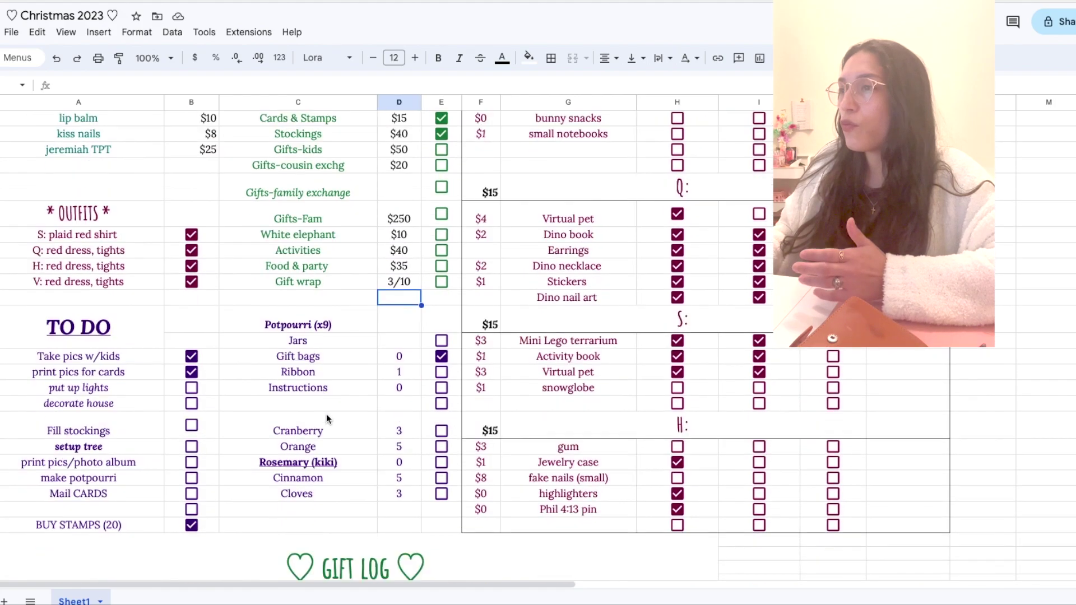
left_click_drag(192, 421, 192, 552)
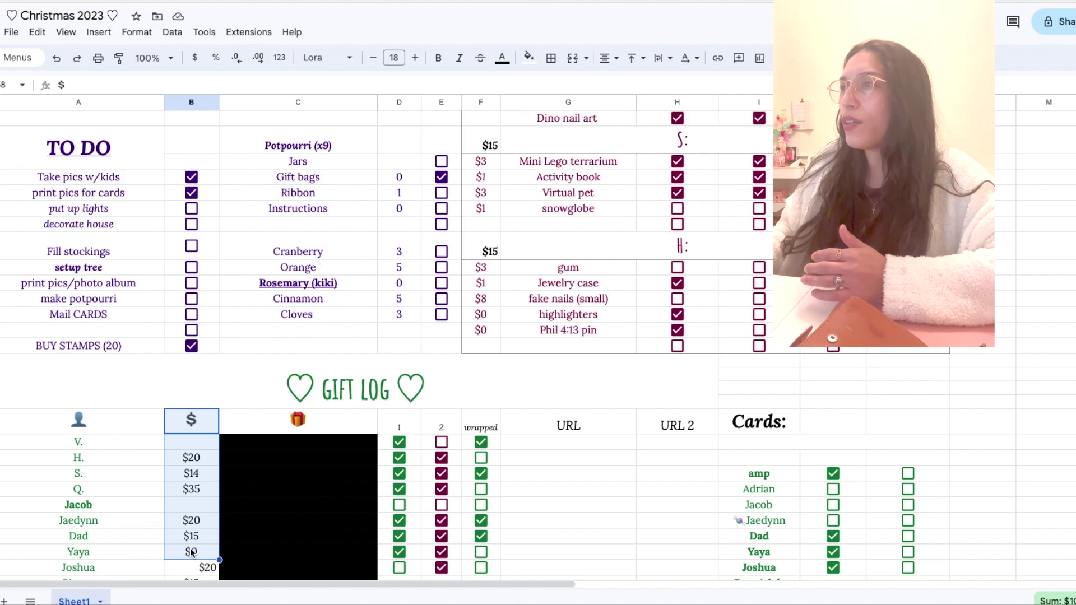
scroll(203, 453, "up", 6)
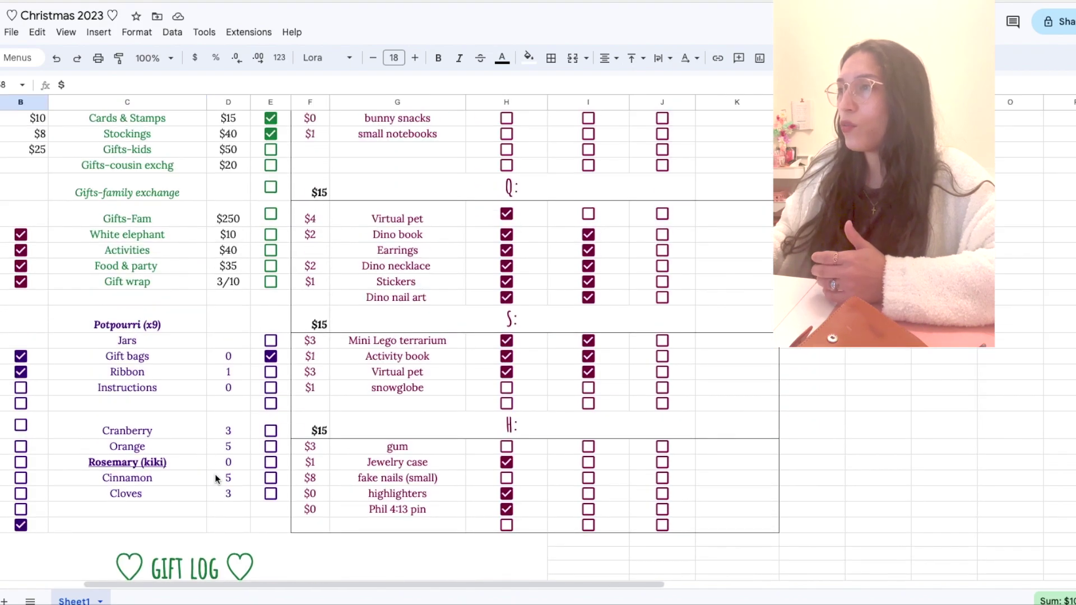
left_click(401, 347)
Step: Fill the Gifts-Fam budget row light green
left_click(273, 343)
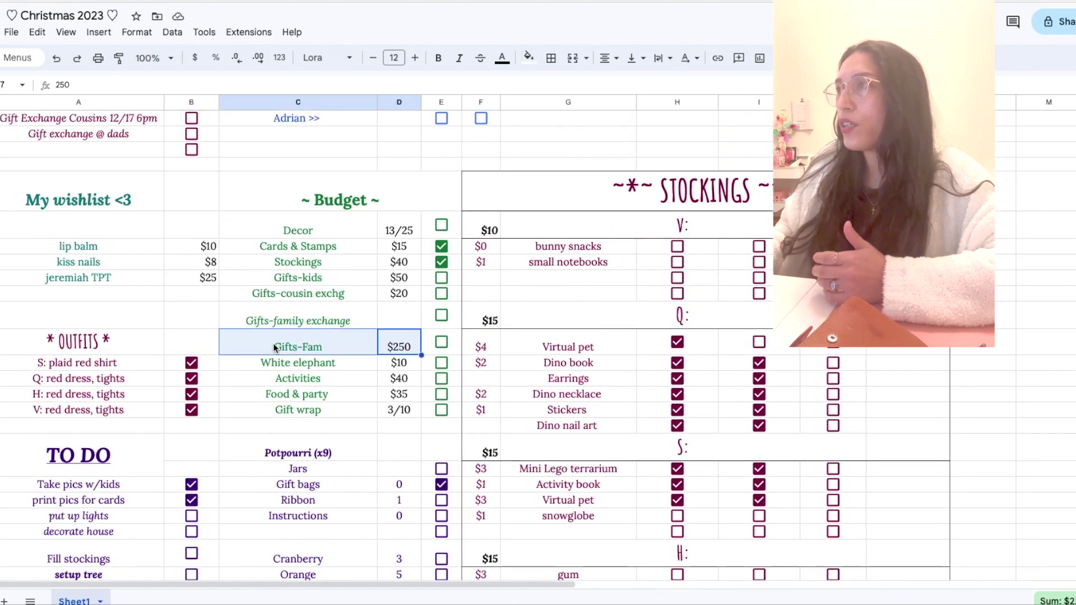
left_click(442, 344, "shift")
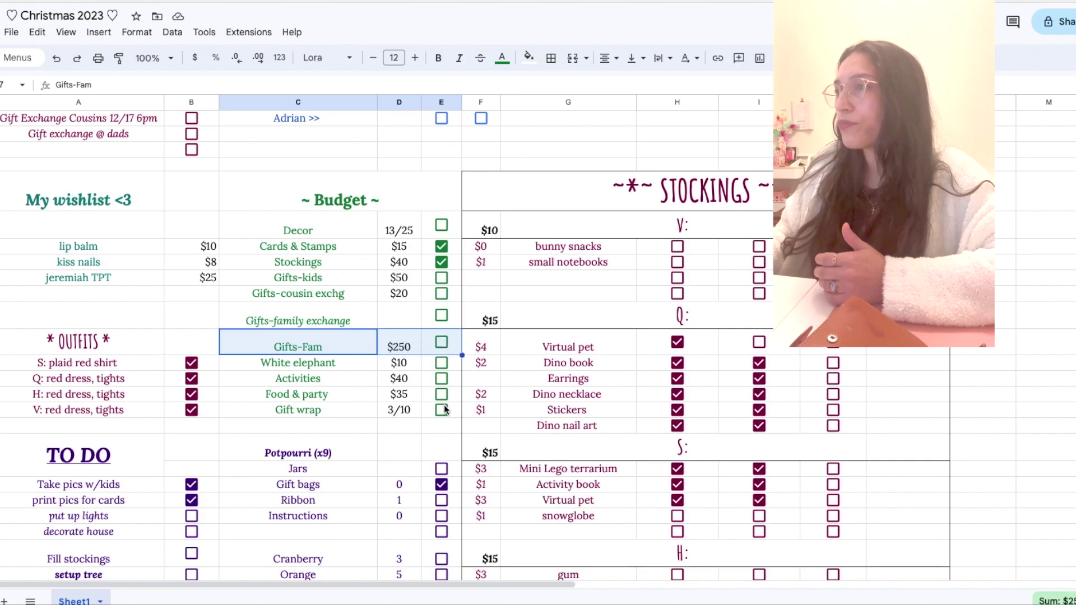
left_click(529, 56)
left_click(590, 133)
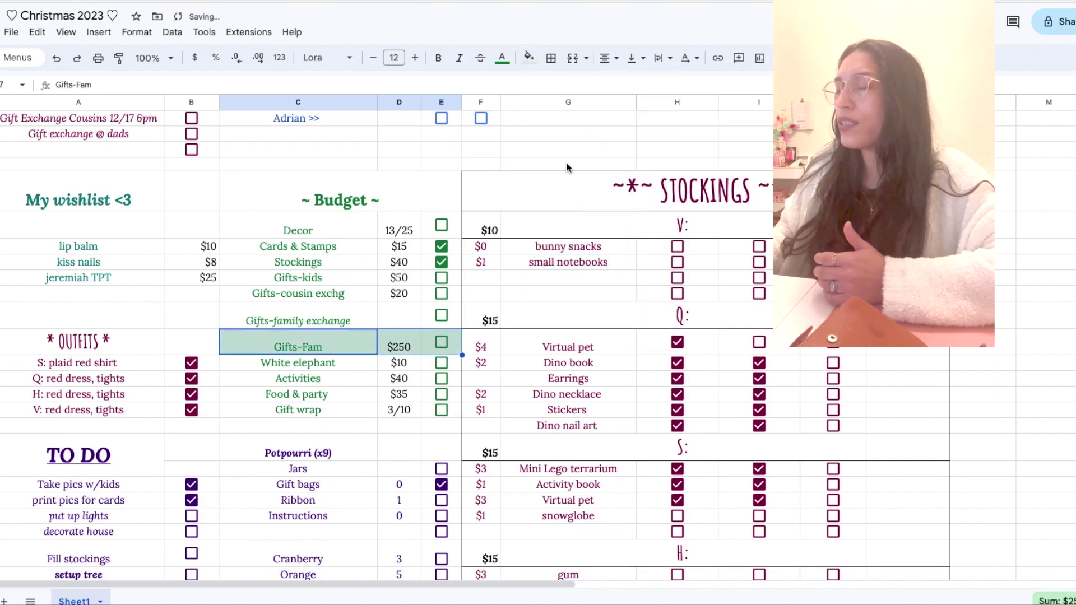
left_click(341, 374)
Step: Change the White elephant budget amount to $20
left_click(346, 364)
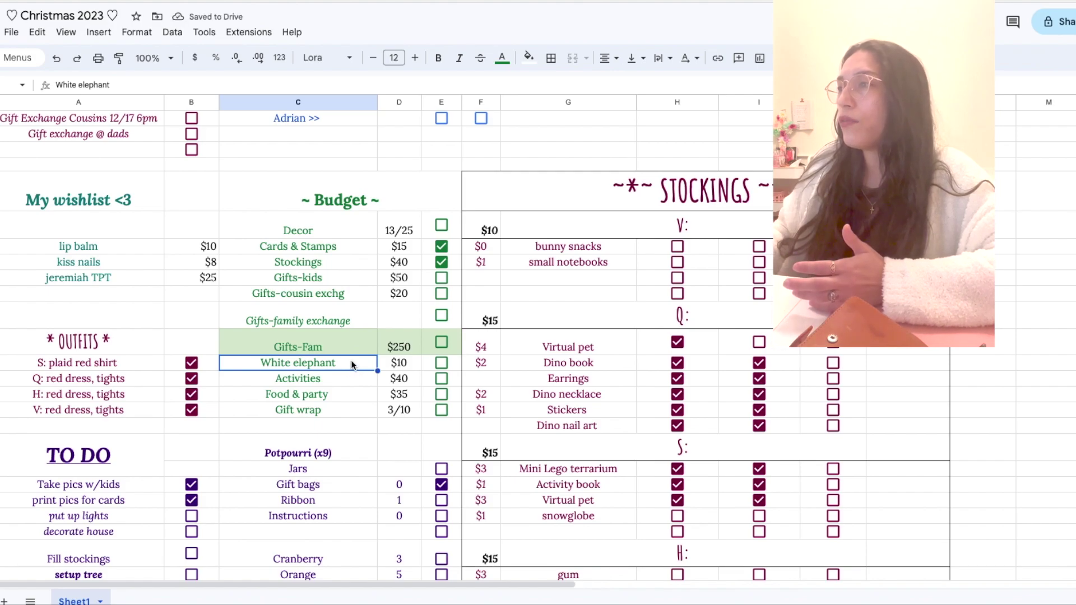
left_click(398, 363)
type("2")
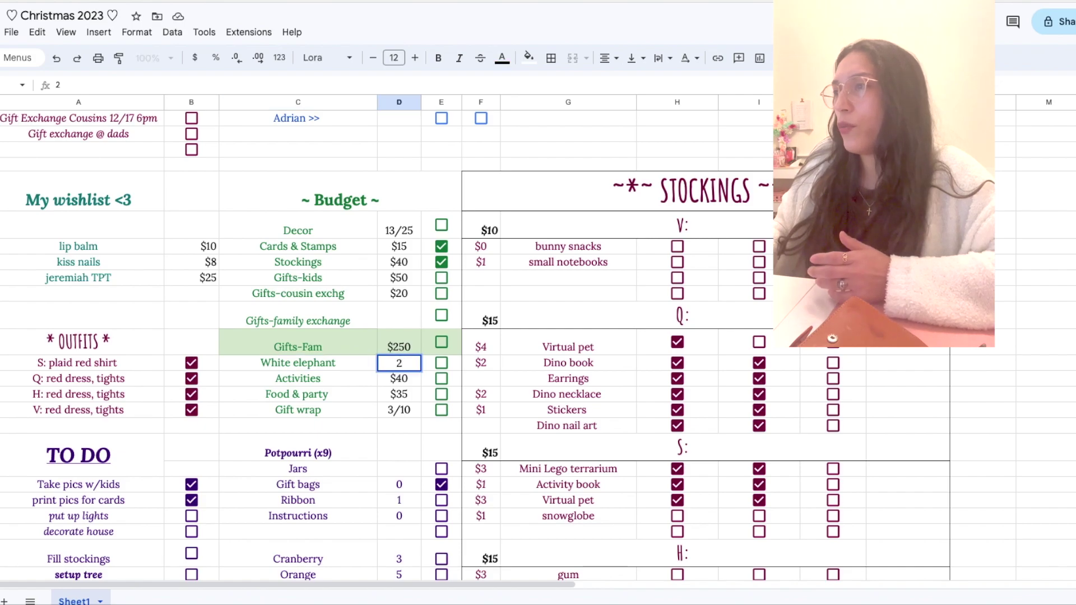
type("0")
left_click(365, 378)
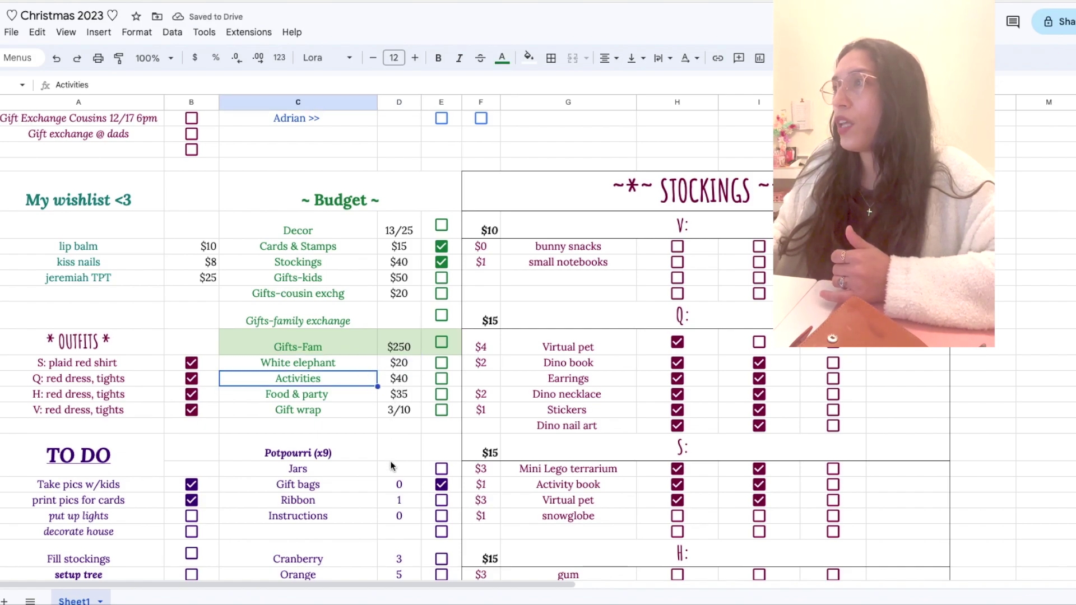
Step: Select the Stockings block from its title to the V: row, then the Cards heading
left_click(664, 188)
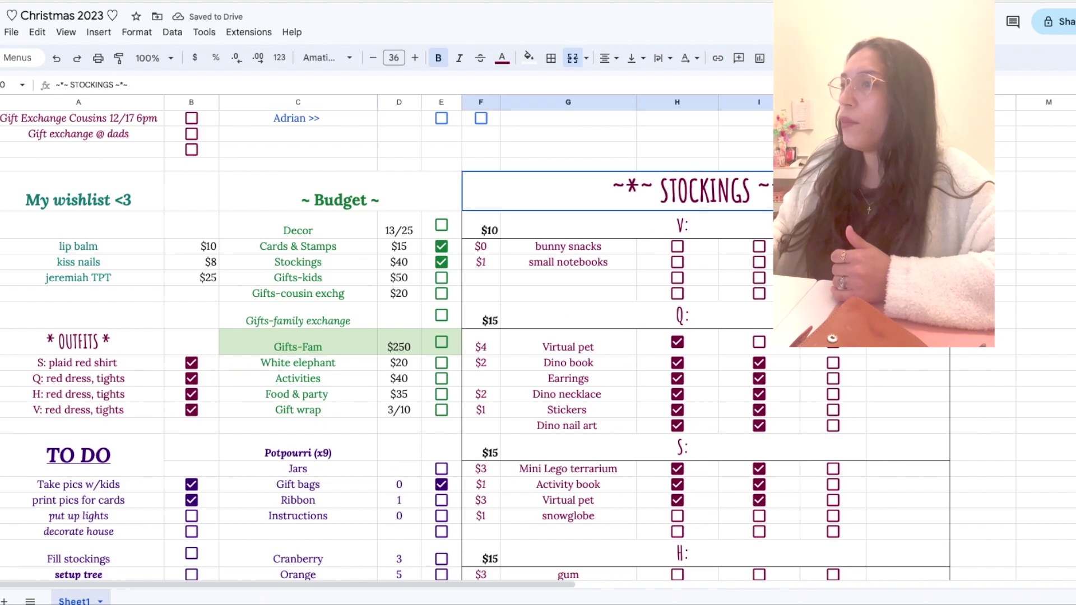
left_click(695, 233, "shift")
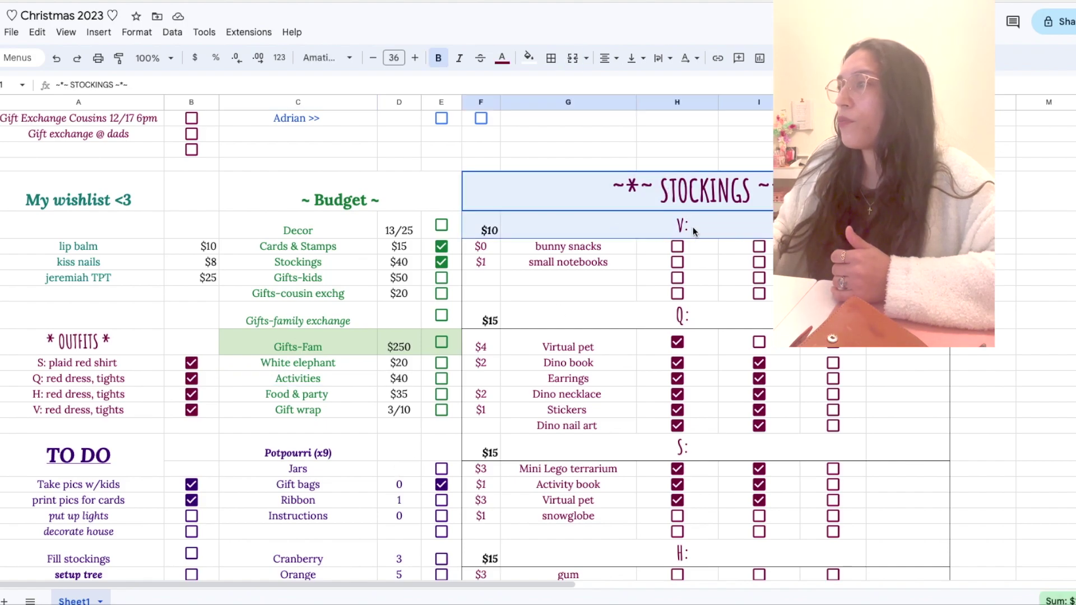
scroll(513, 422, "down", 3)
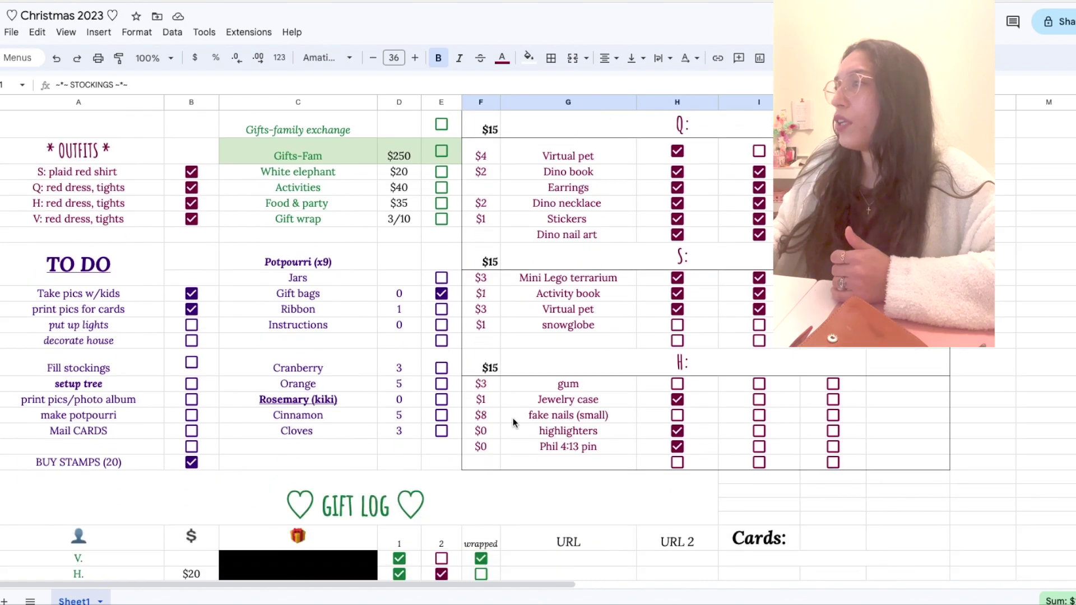
scroll(513, 419, "down", 4)
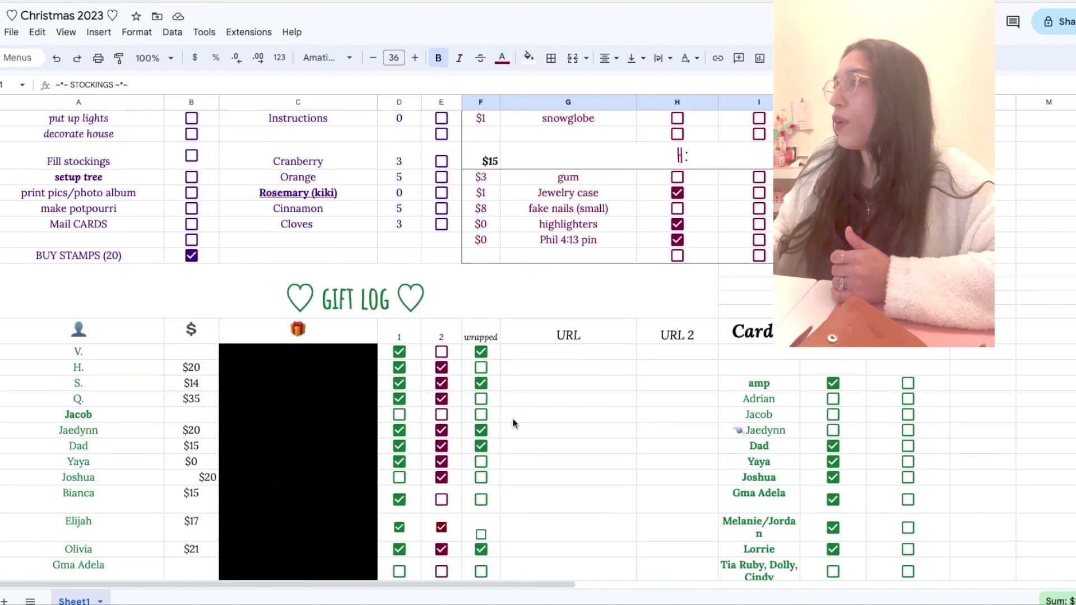
left_click(768, 330)
scroll(768, 331, "down", 2)
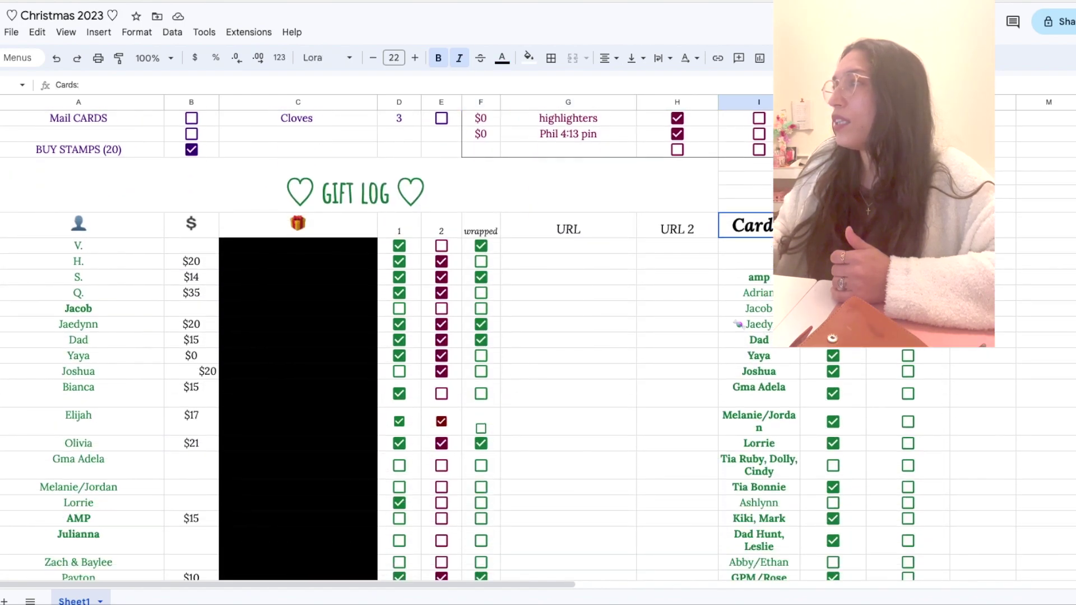
Step: Rename the Cards tracker's 'purchased' header to 'written'
left_click_drag(746, 246, 746, 277)
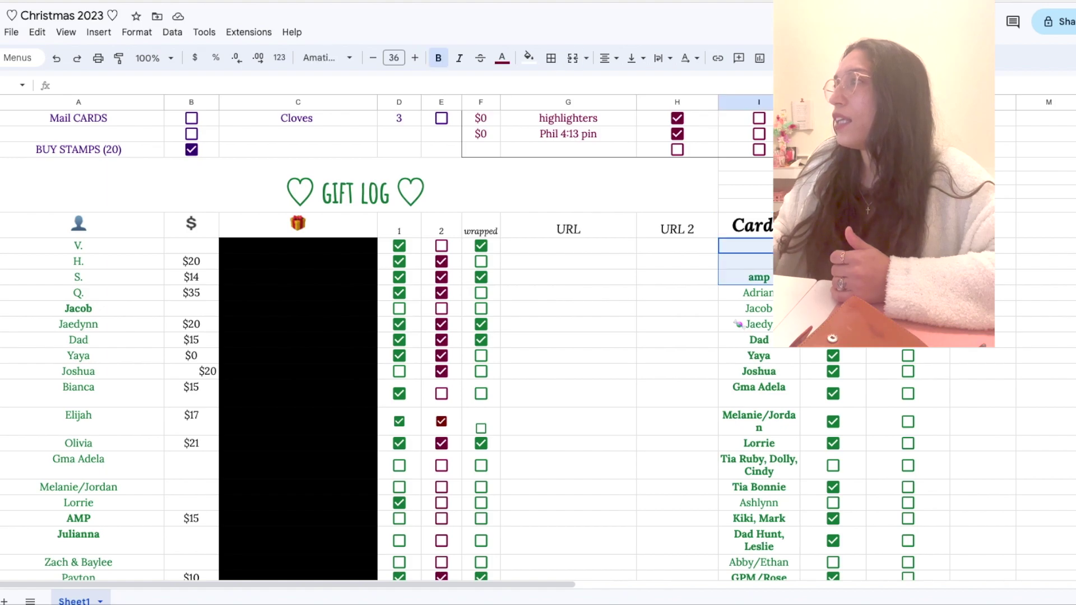
left_click_drag(833, 277, 832, 596)
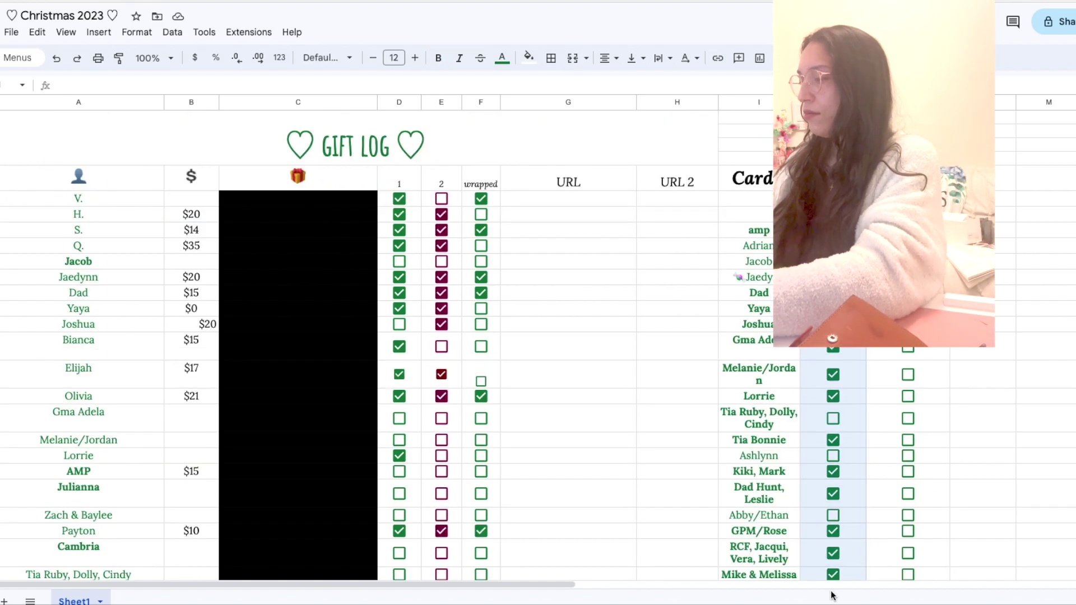
left_click(833, 184)
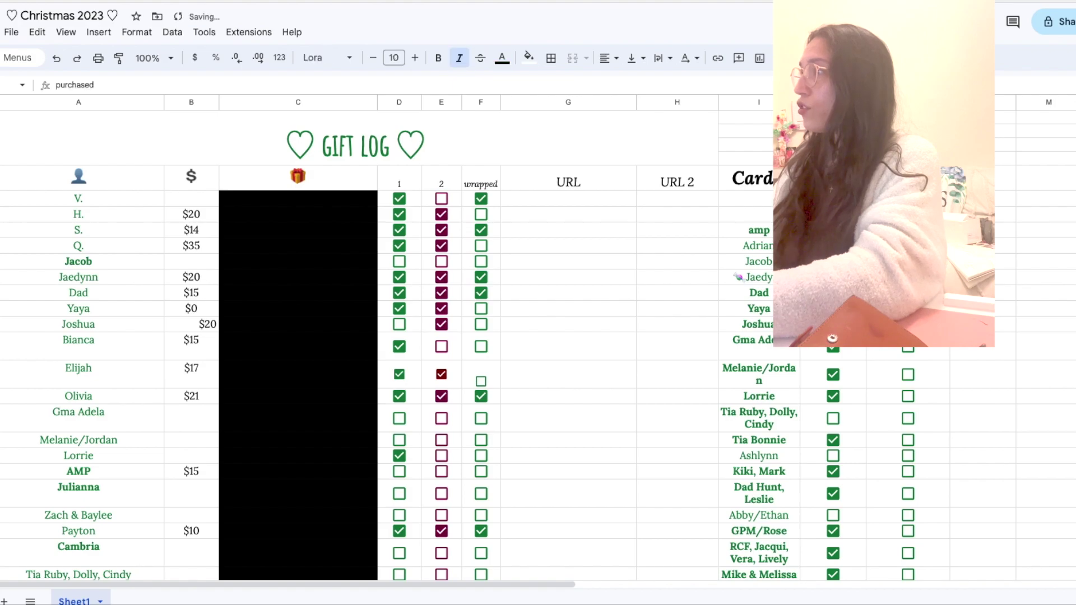
type("mailed")
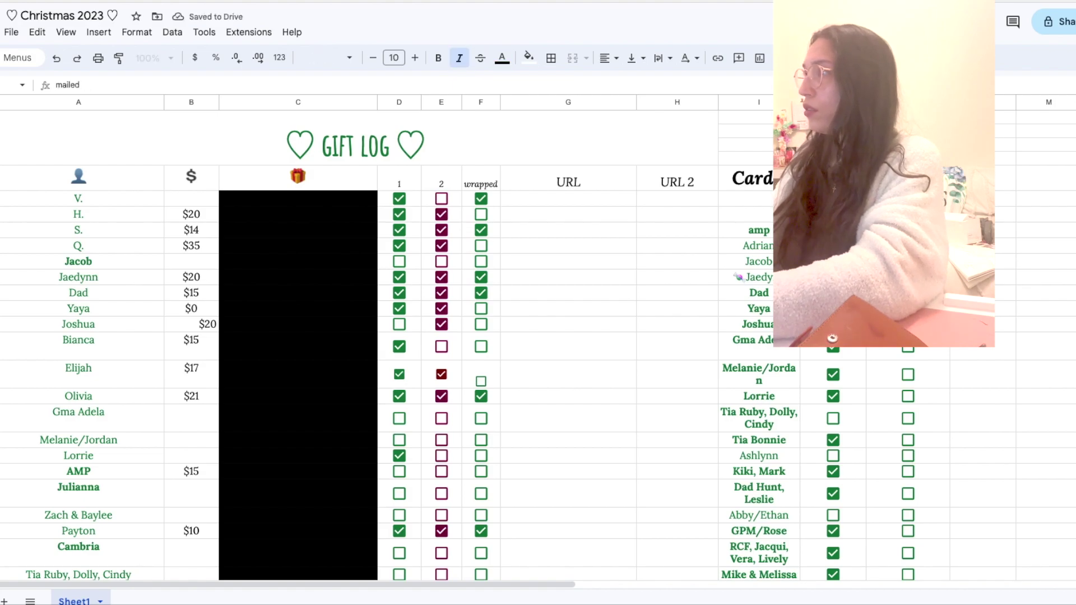
key("Escape")
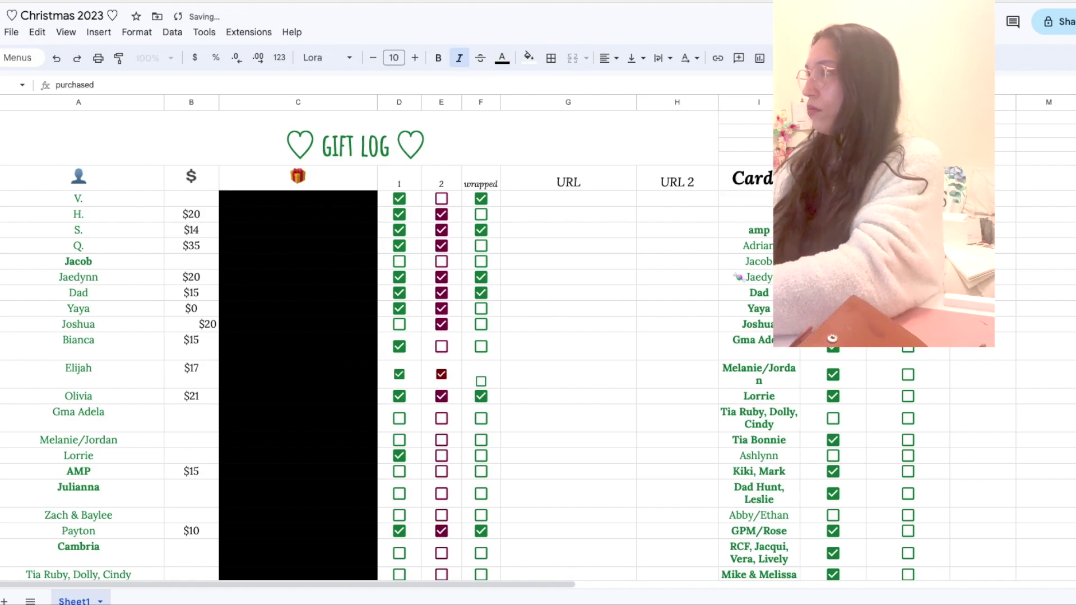
key("Return")
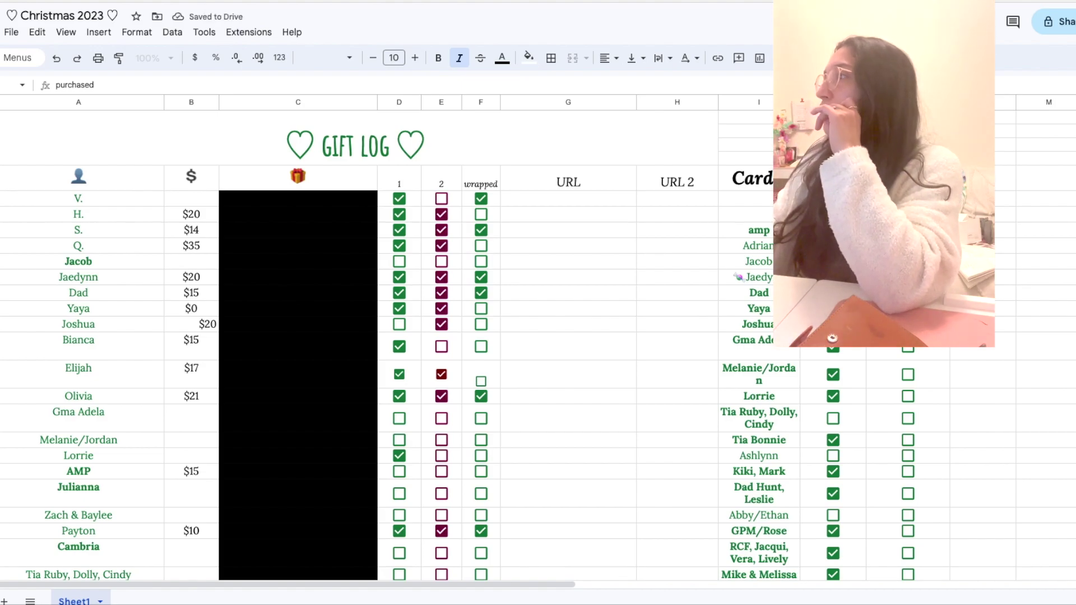
key("ctrl+a")
type("written")
key("Return")
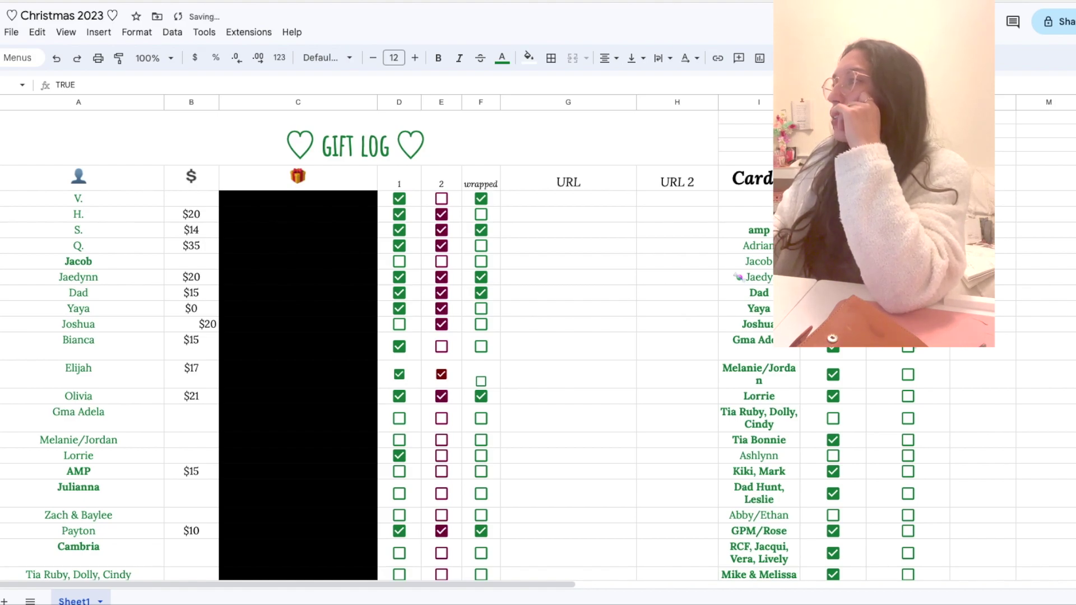
Step: Tick the mailed boxes in column K for several more card recipients, fixing one wrong tick
left_click(909, 348)
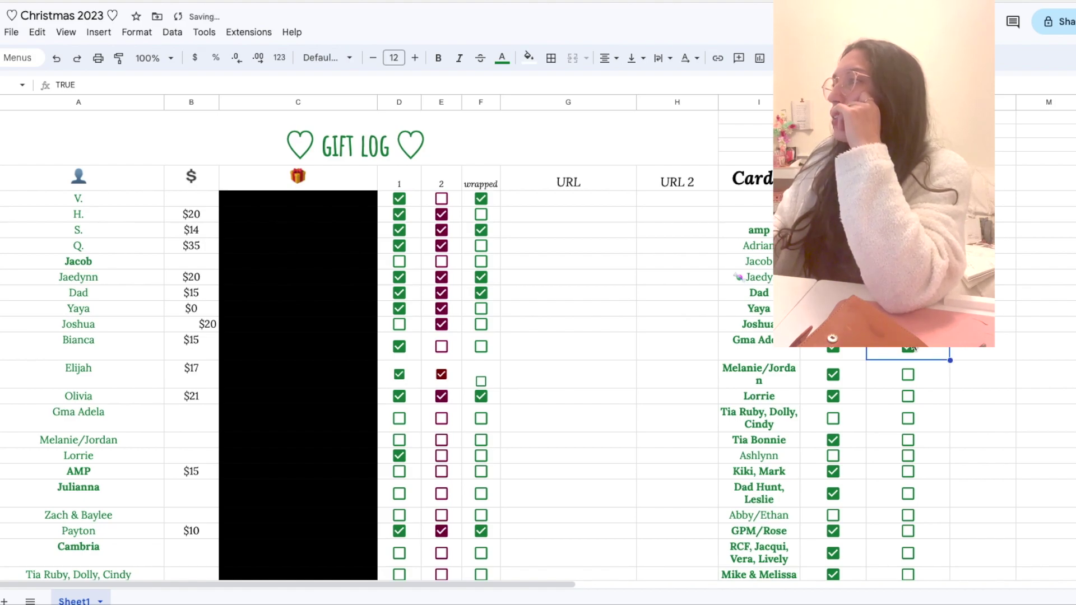
left_click(908, 375)
left_click(908, 397)
left_click(908, 419)
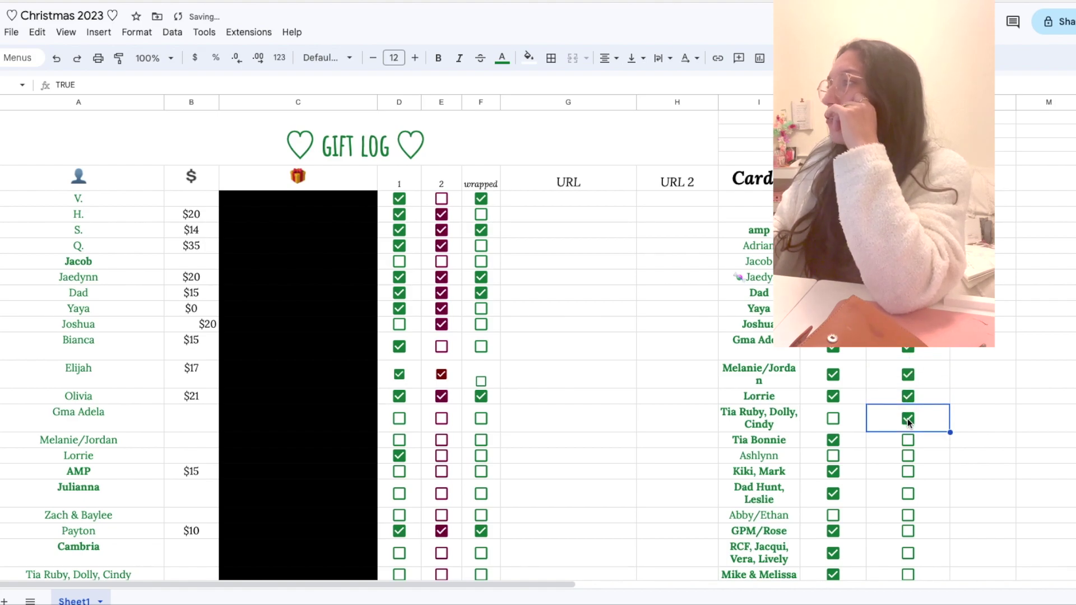
left_click(908, 418)
scroll(908, 448, "down", 2)
left_click(908, 360)
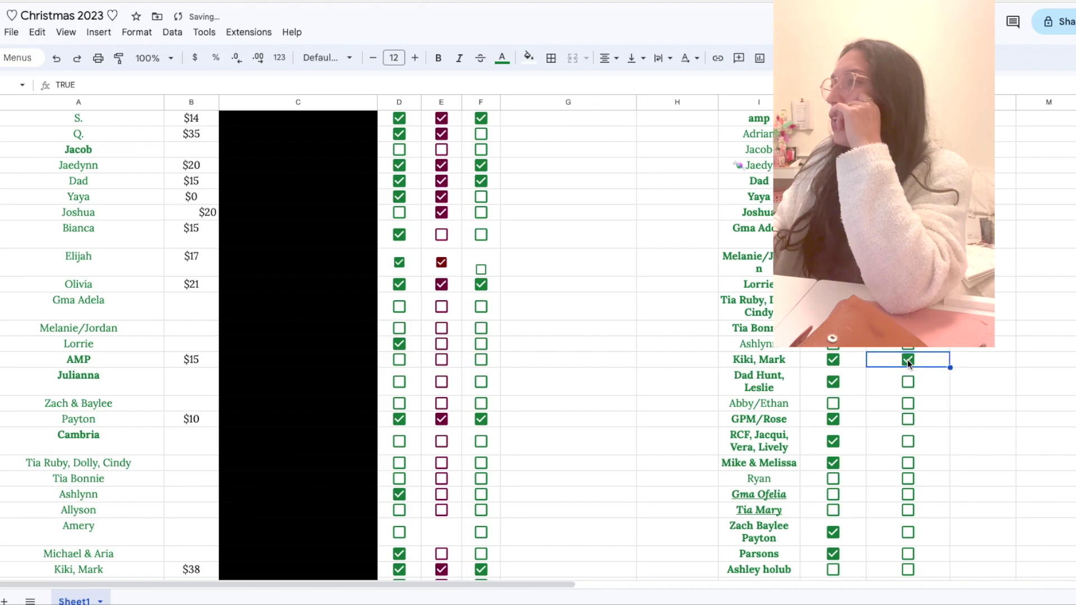
left_click(908, 380)
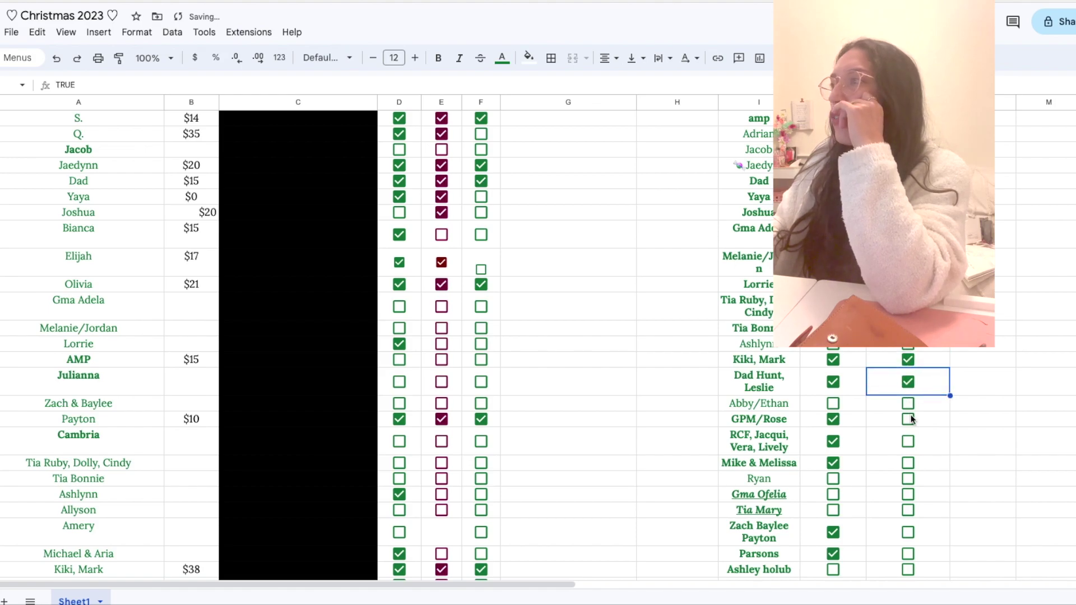
left_click(647, 346)
scroll(647, 347, "down", 5)
Step: Select the stocking rows from bunny snacks to Q: under the V: header
scroll(647, 346, "up", 5)
scroll(647, 346, "up", 12)
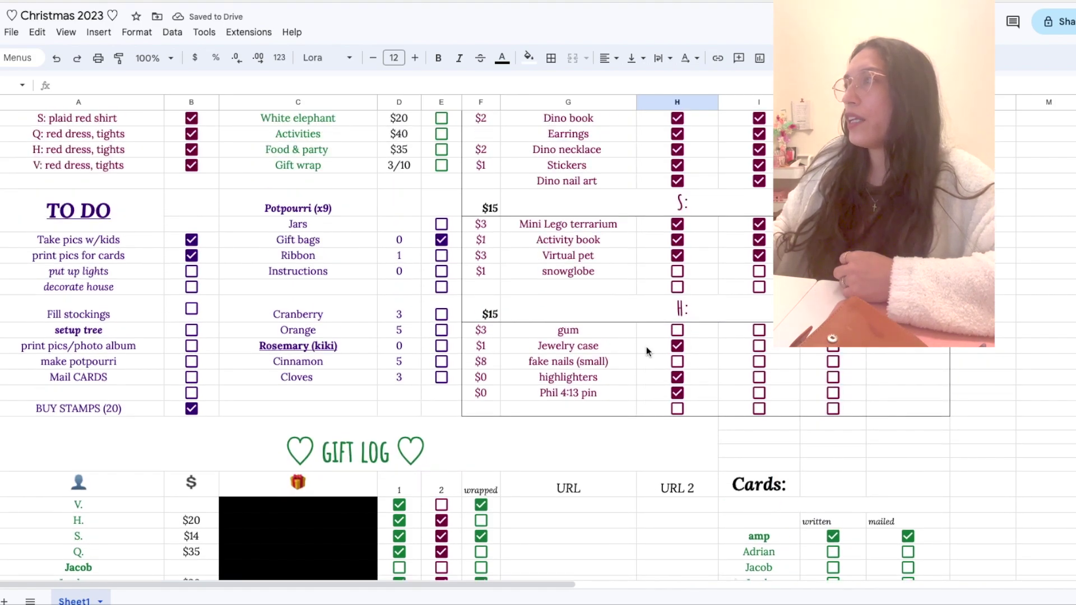
scroll(647, 347, "up", 1)
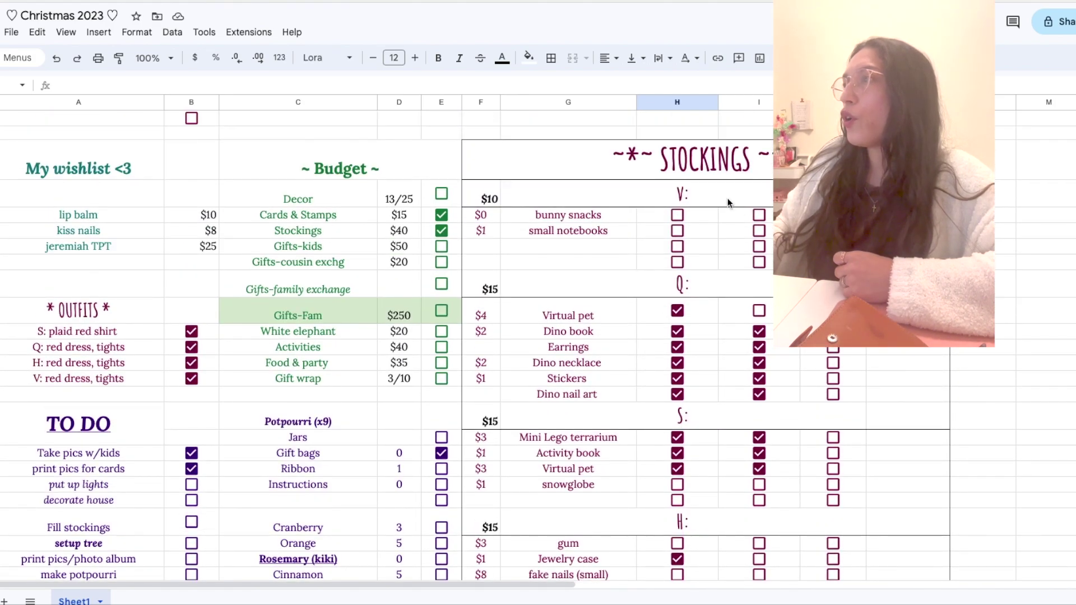
left_click(755, 193)
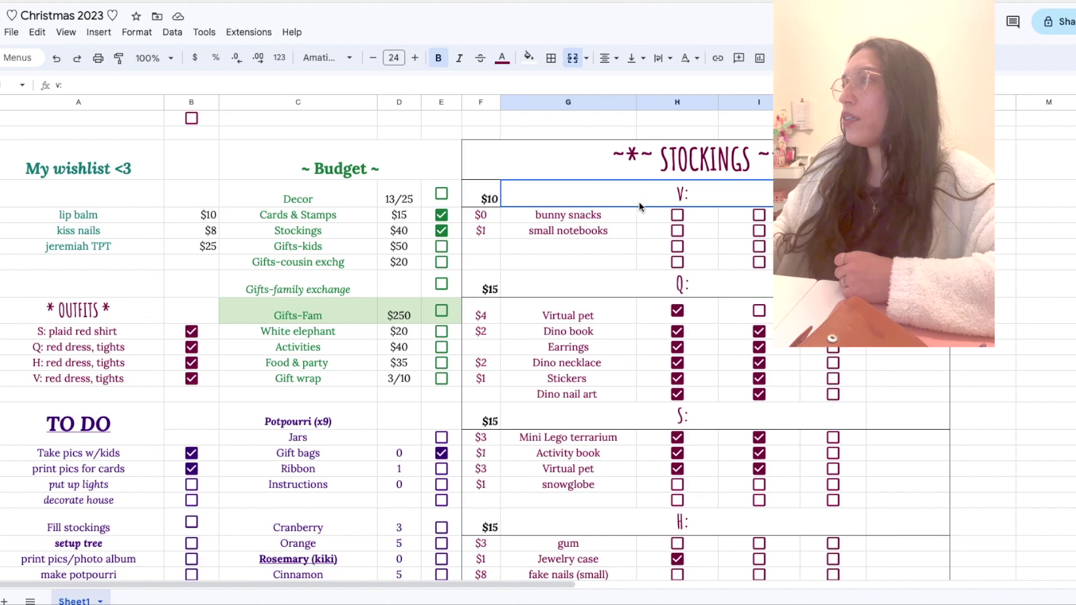
left_click_drag(695, 216, 708, 280)
left_click(745, 187)
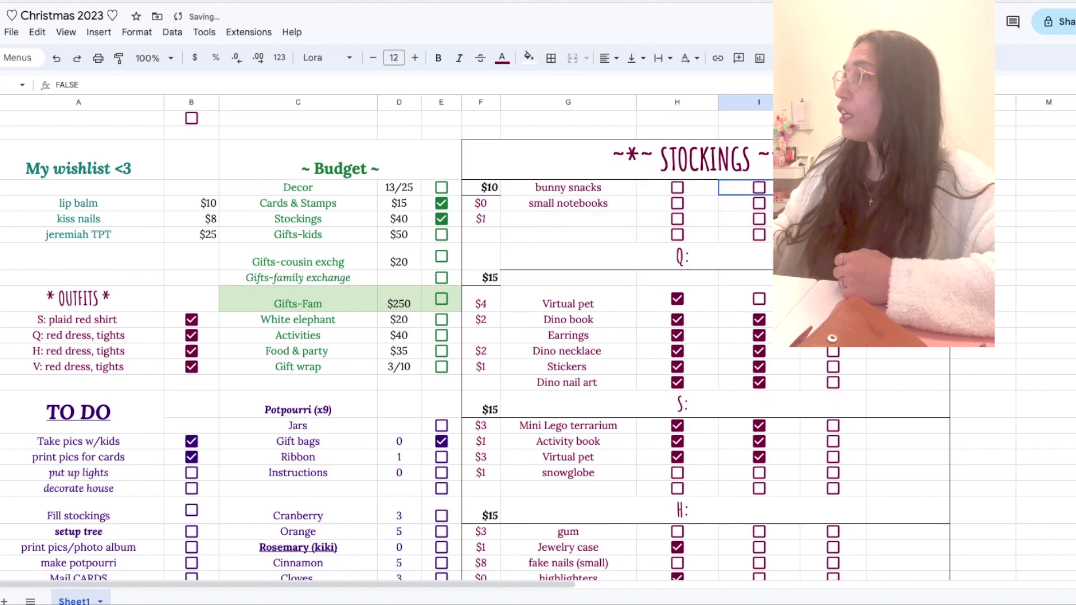
key("Right")
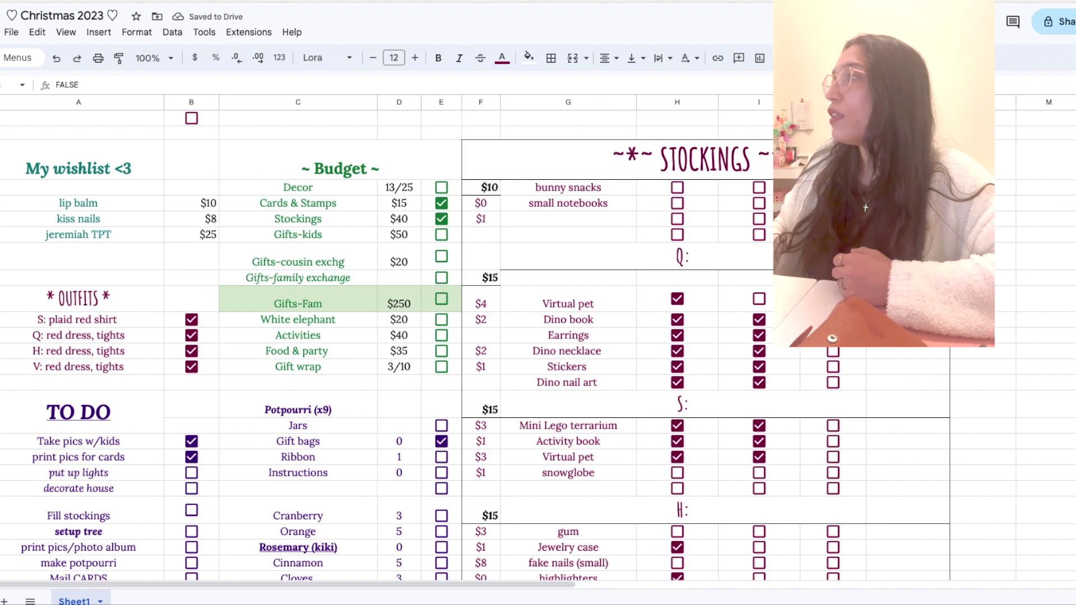
key("Right")
scroll(675, 366, "down", 2)
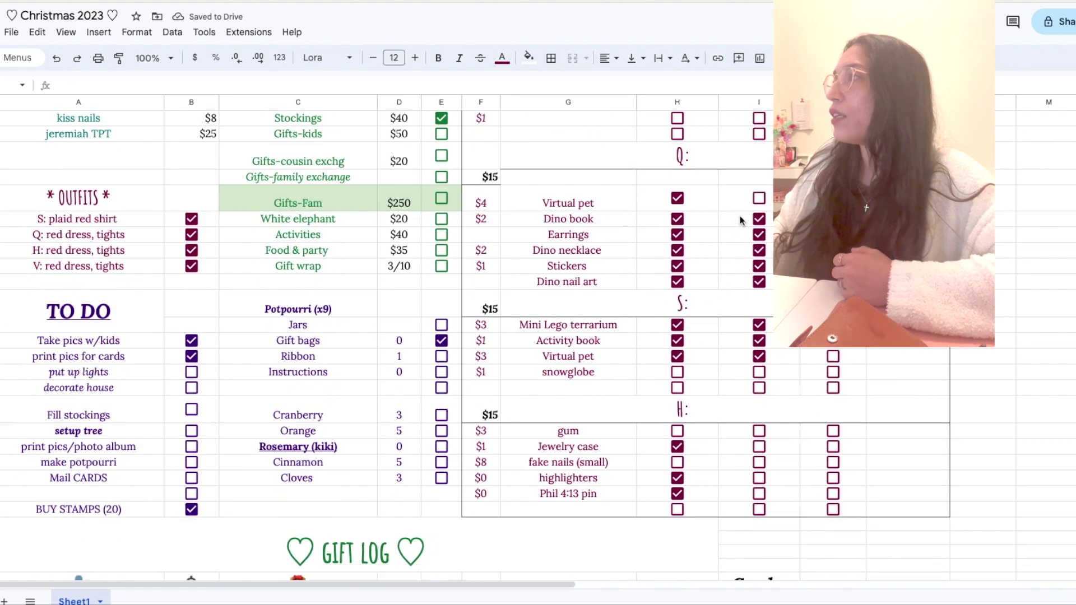
Step: Check Virtual pet and snowglobe in the stockings' third checkbox column
left_click(759, 198)
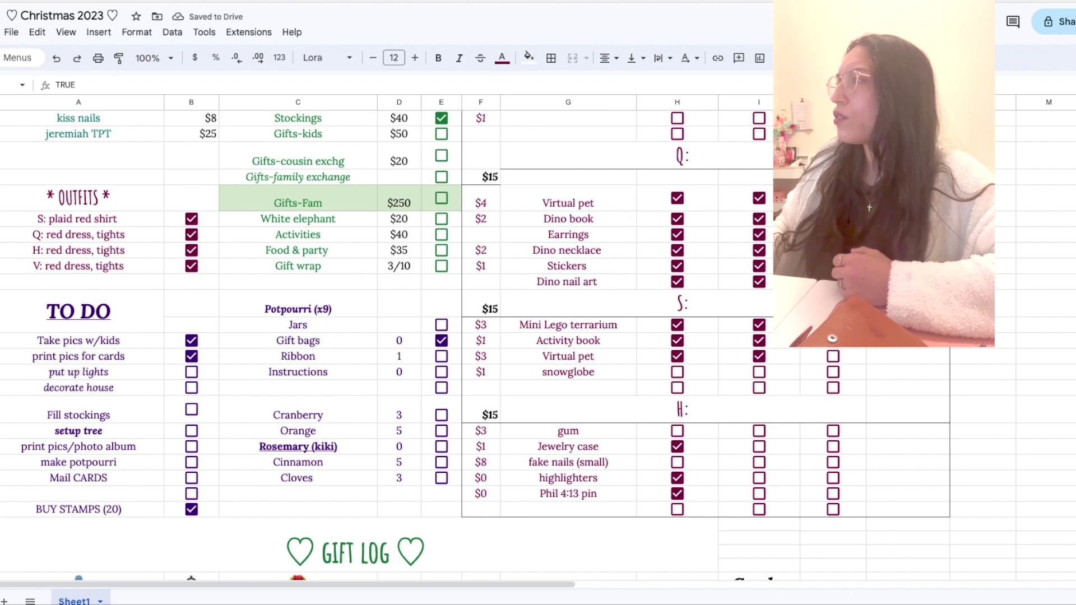
left_click(833, 340)
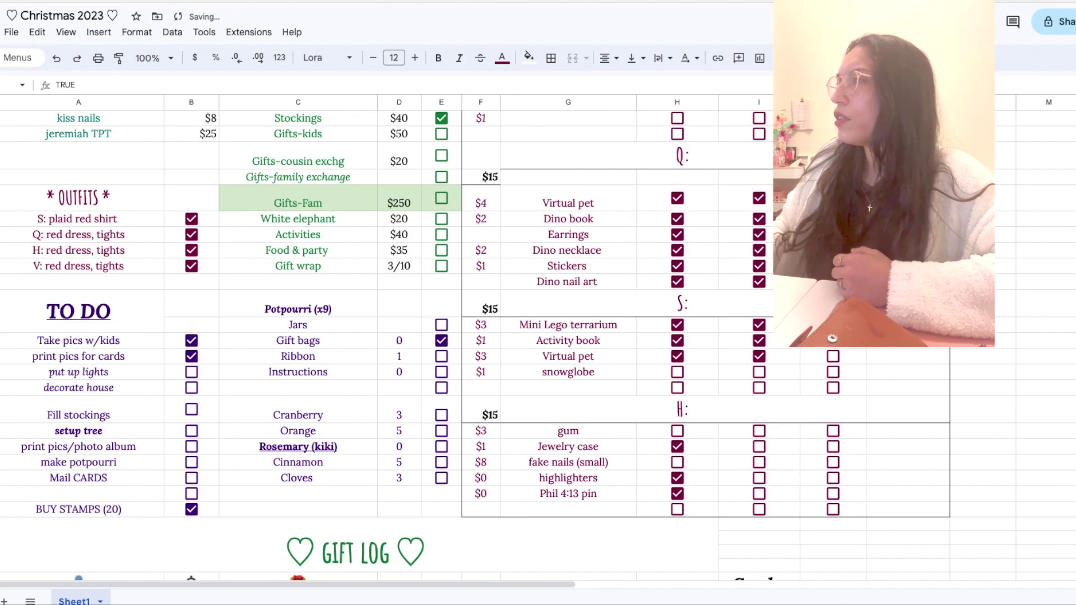
left_click(835, 352)
key("Down")
key("space")
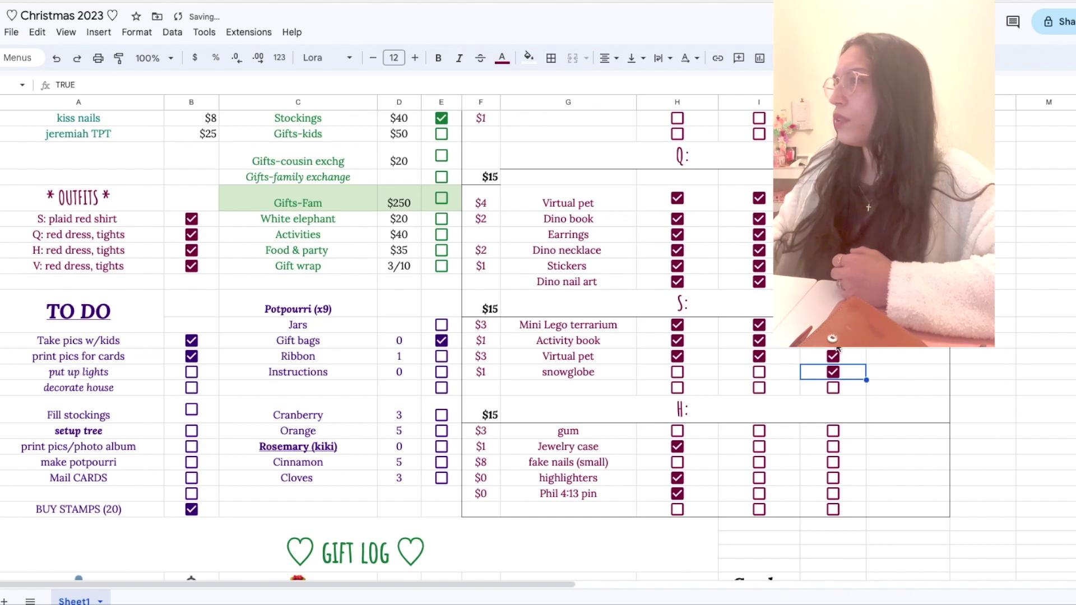
Step: Delete the Activity book entry and its $1 price, and uncheck that row's first two boxes
left_click(593, 330)
key("Down")
key("BackSpace")
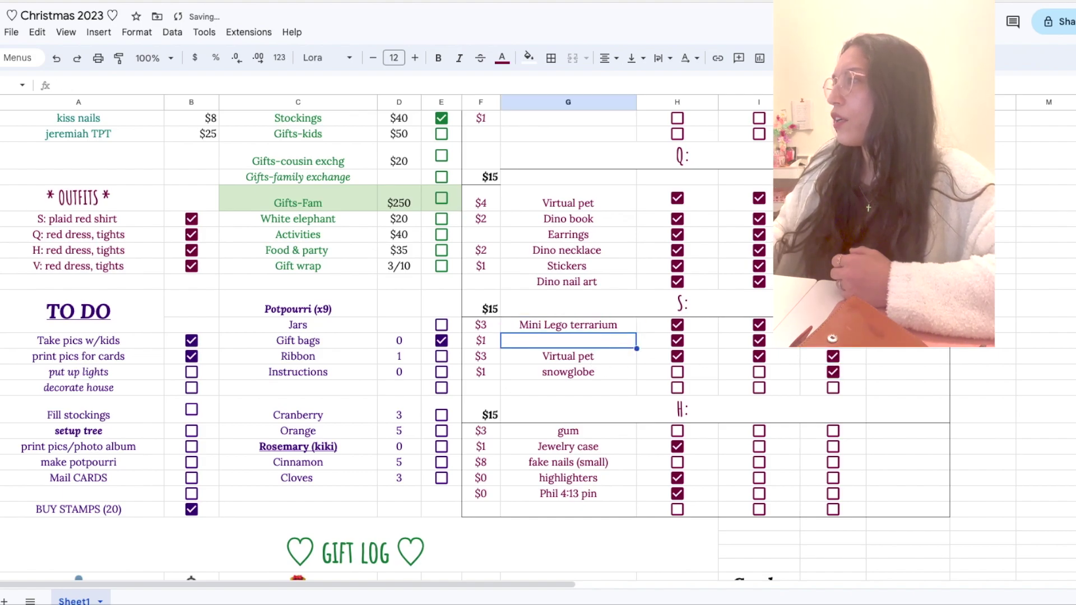
key("Left")
key("BackSpace")
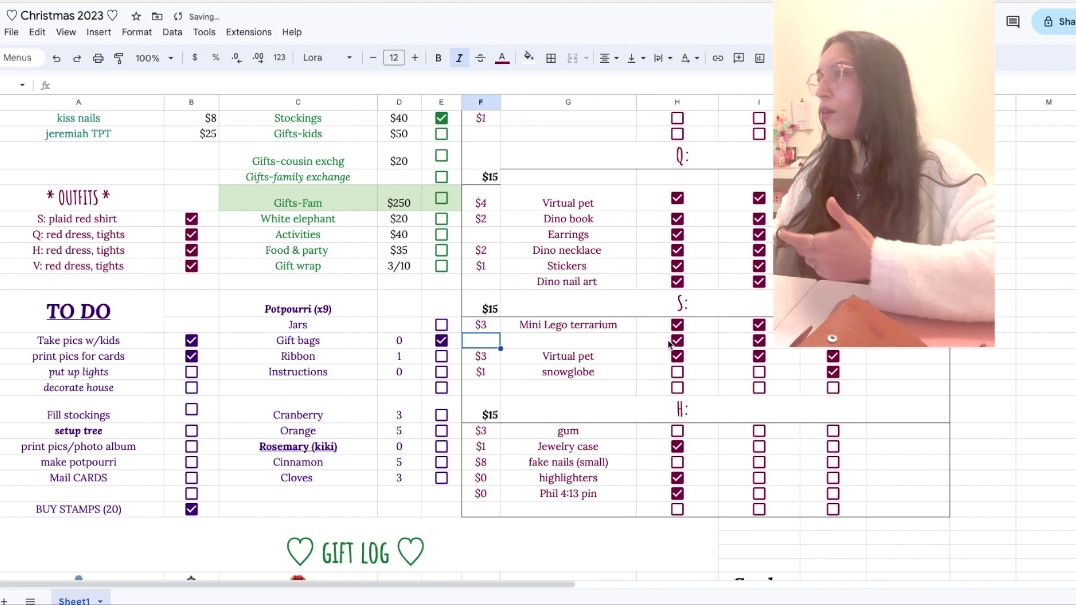
left_click(677, 341)
left_click(758, 341)
scroll(723, 289, "up", 3)
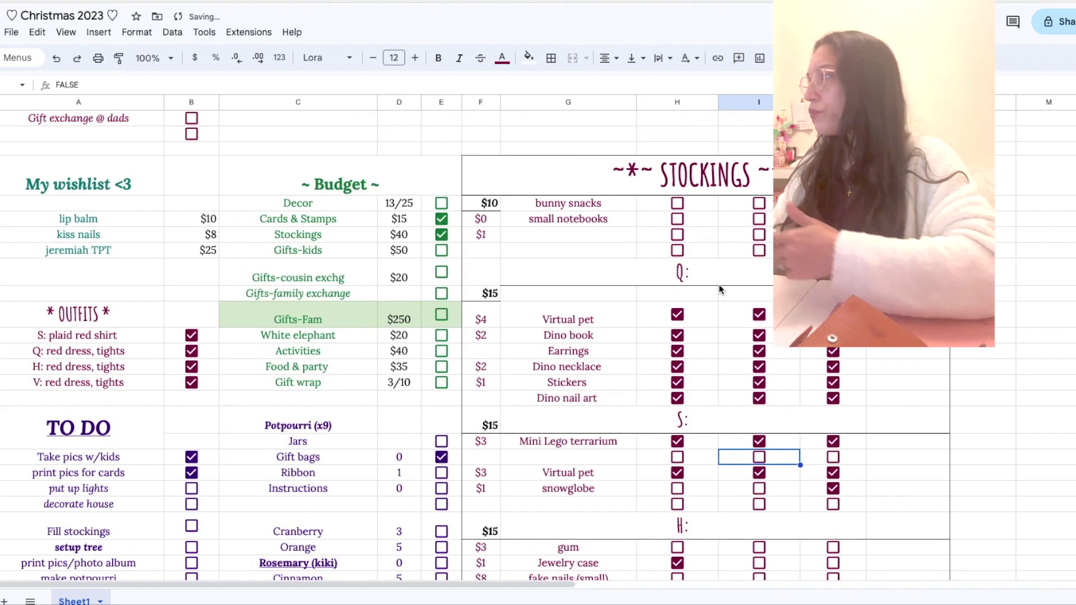
left_click(698, 292)
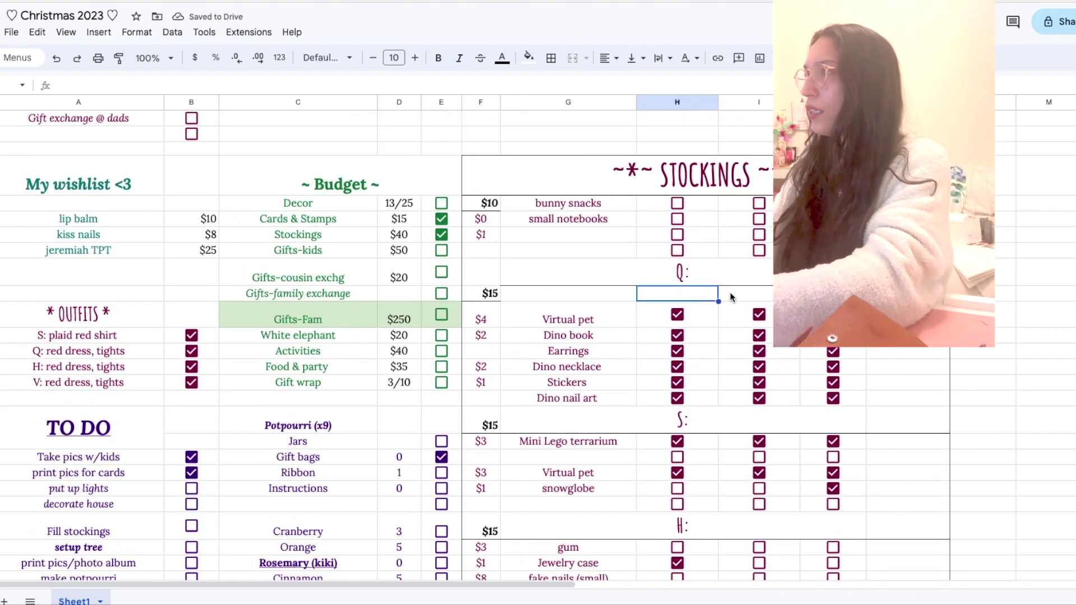
Step: Cut the bunny snacks through Q: block and paste it one row lower
left_click_drag(644, 274, 576, 204)
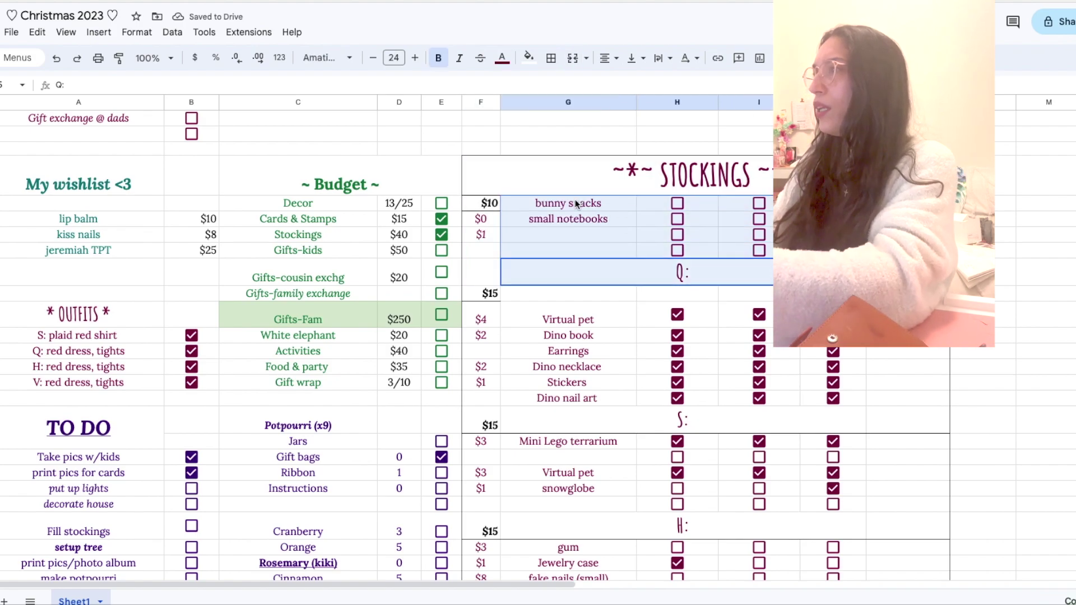
key("ctrl+x")
left_click(565, 218)
key("ctrl+v")
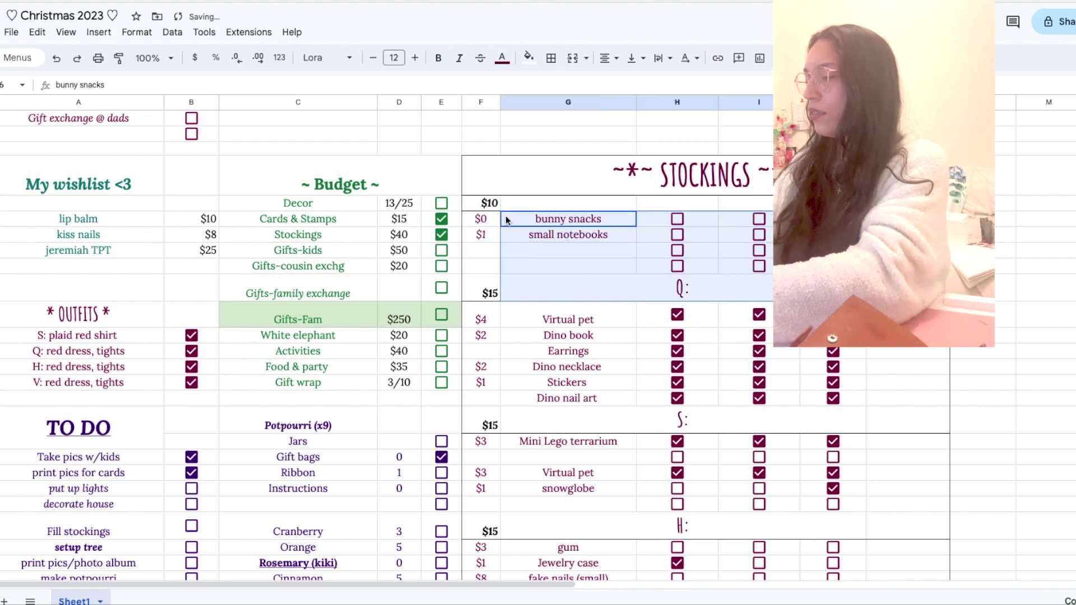
left_click(499, 217)
Step: Paste into the empty header cell above the stocking checkboxes, then select the purchased and wrapped labels
left_click(698, 204)
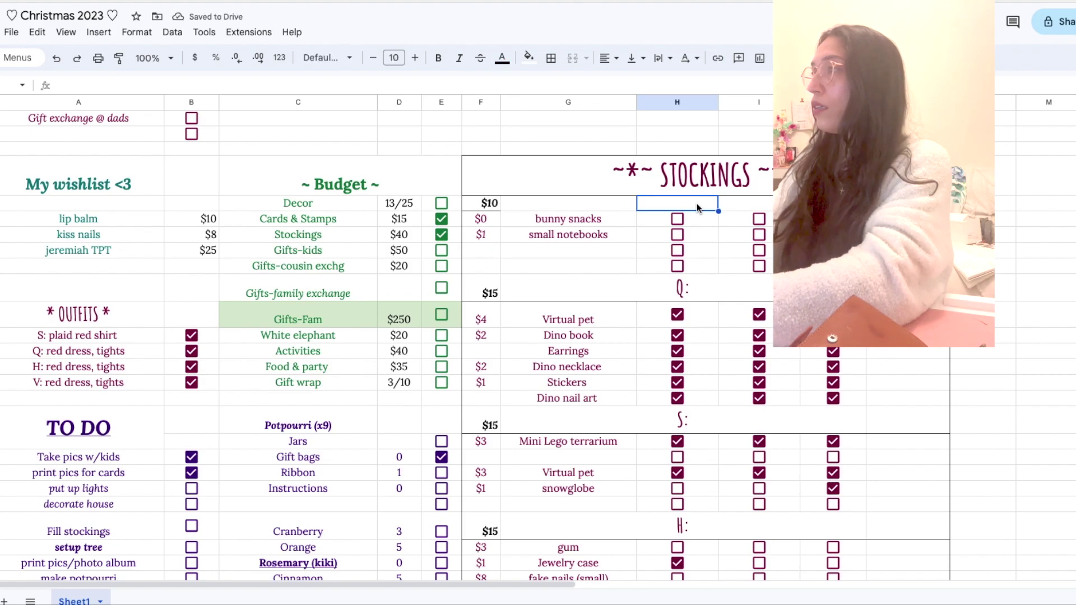
key("ctrl+v")
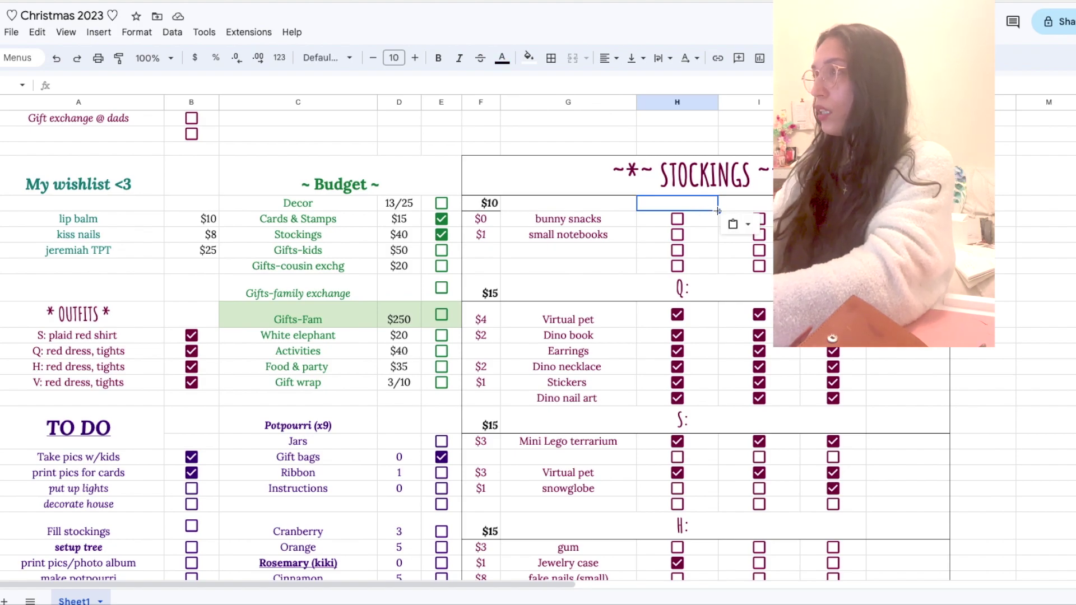
double_click(700, 201)
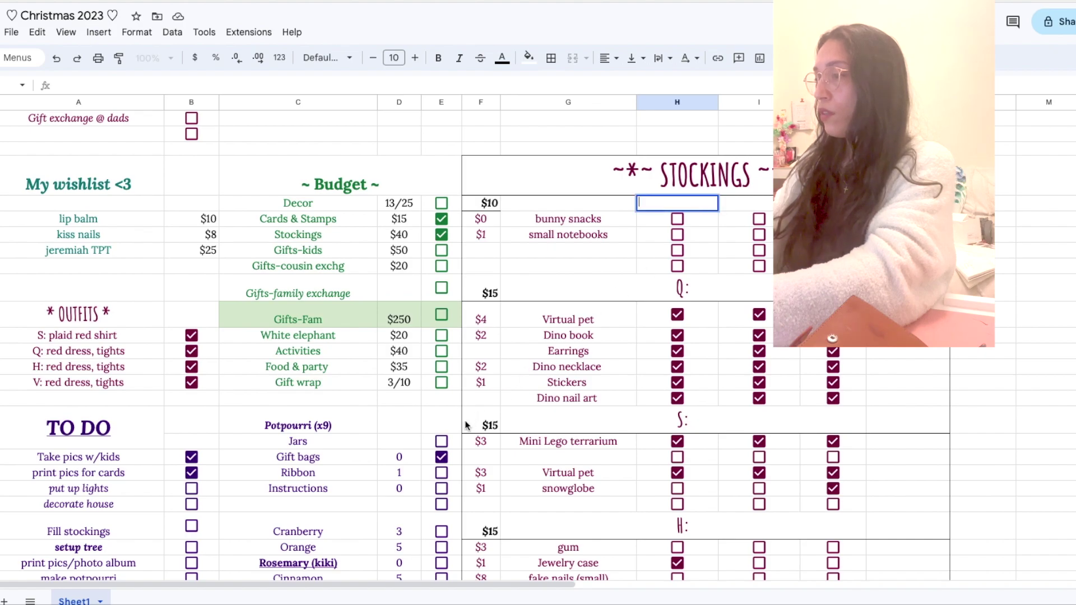
scroll(465, 425, "up", 5)
left_click_drag(446, 277, 476, 276)
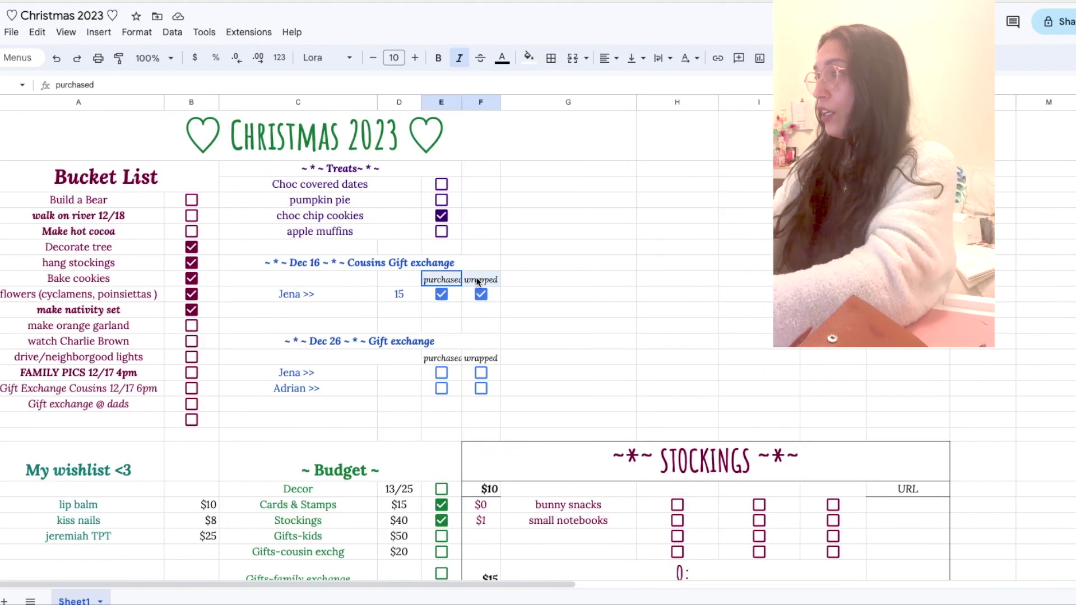
Step: Head the stocking checkbox columns purchased and wrapped, adding a third header 'in stocking'
left_click(682, 489)
key("ctrl+v")
left_click(785, 489)
key("ctrl+c")
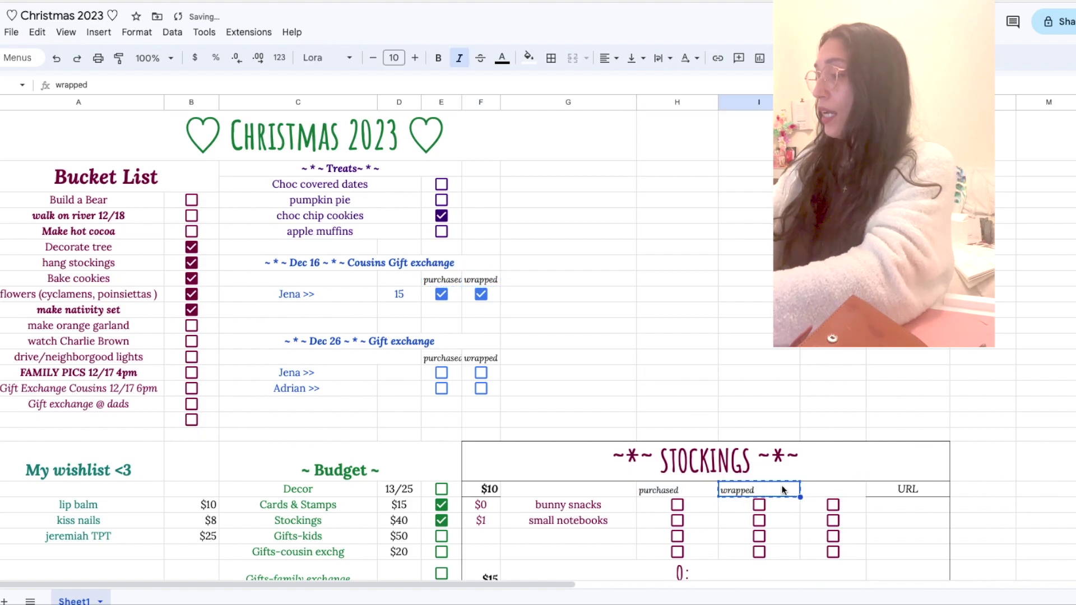
left_click(823, 489)
key("ctrl+v")
double_click(823, 490)
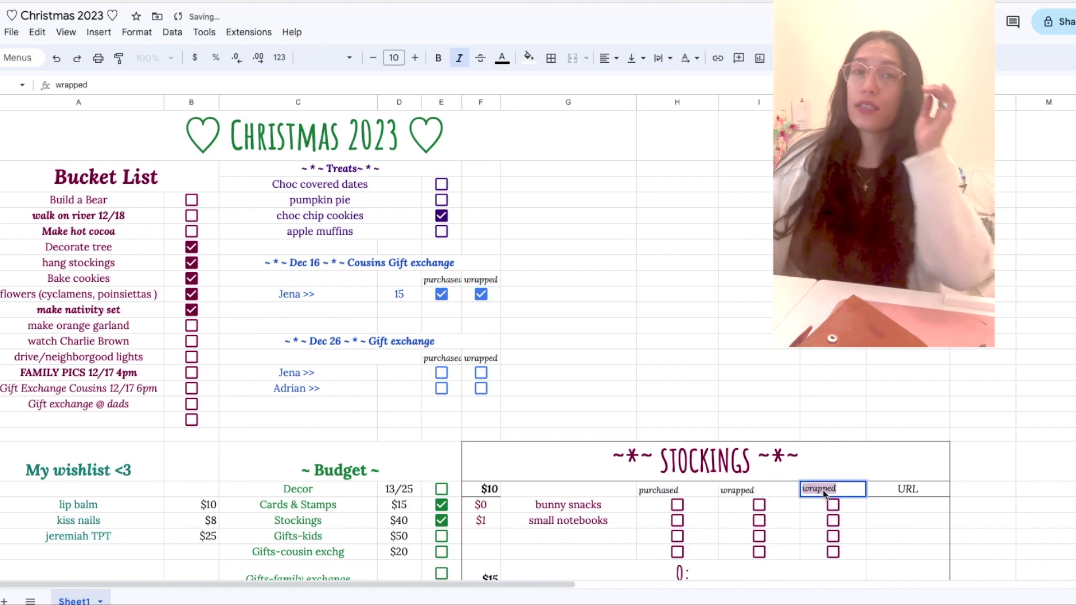
type("in stocking")
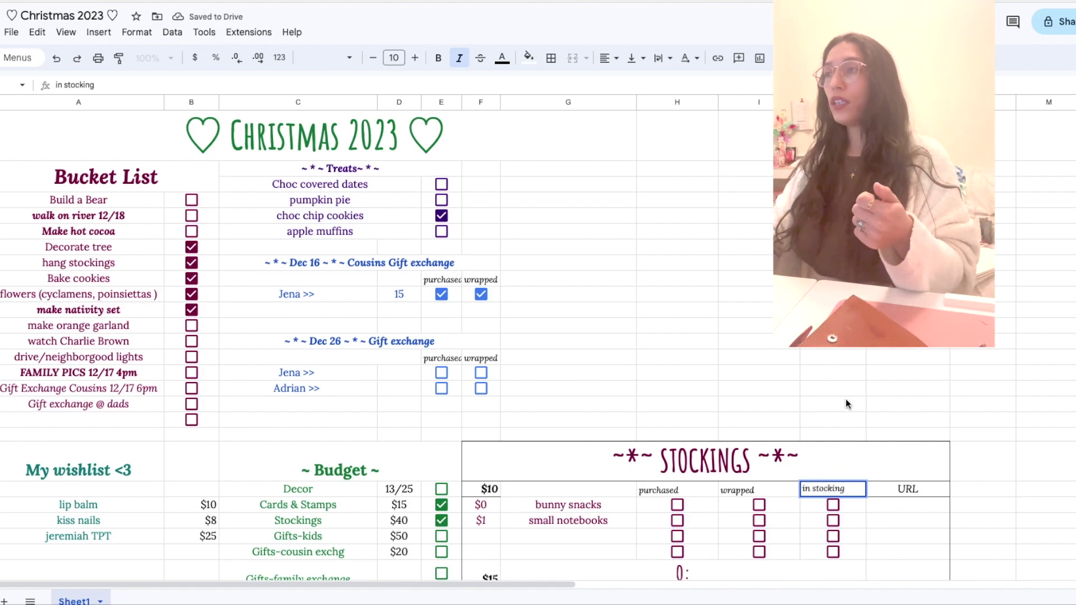
left_click(848, 404)
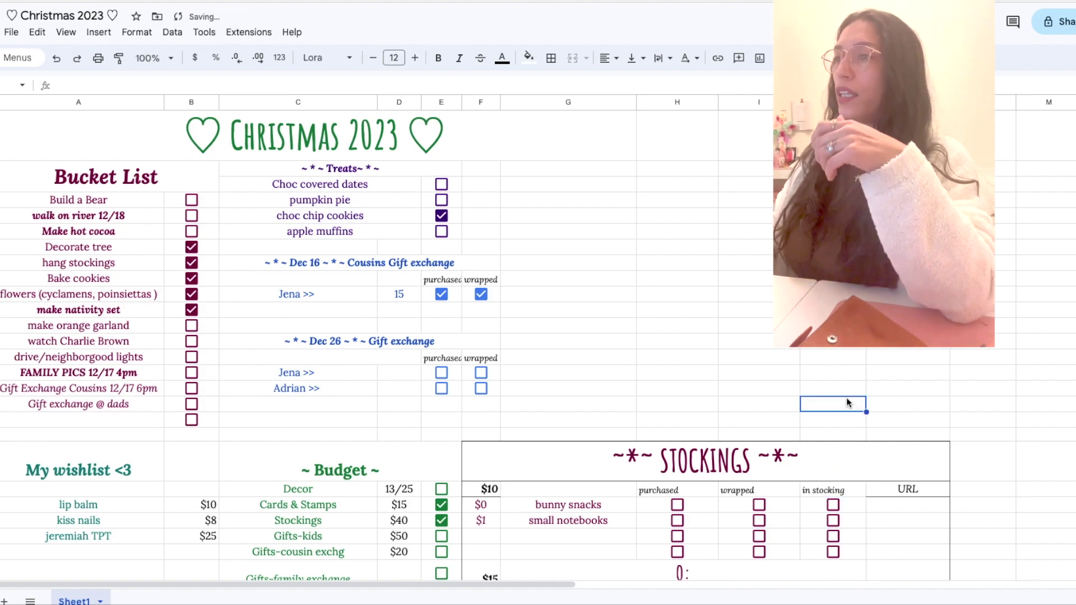
left_click(432, 424)
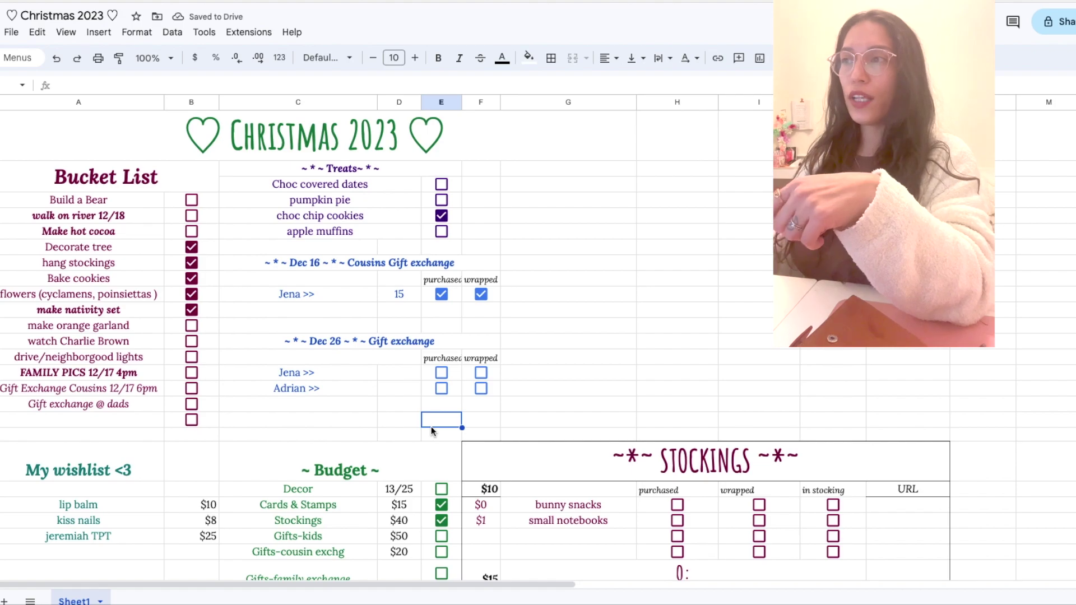
scroll(432, 426, "down", 6)
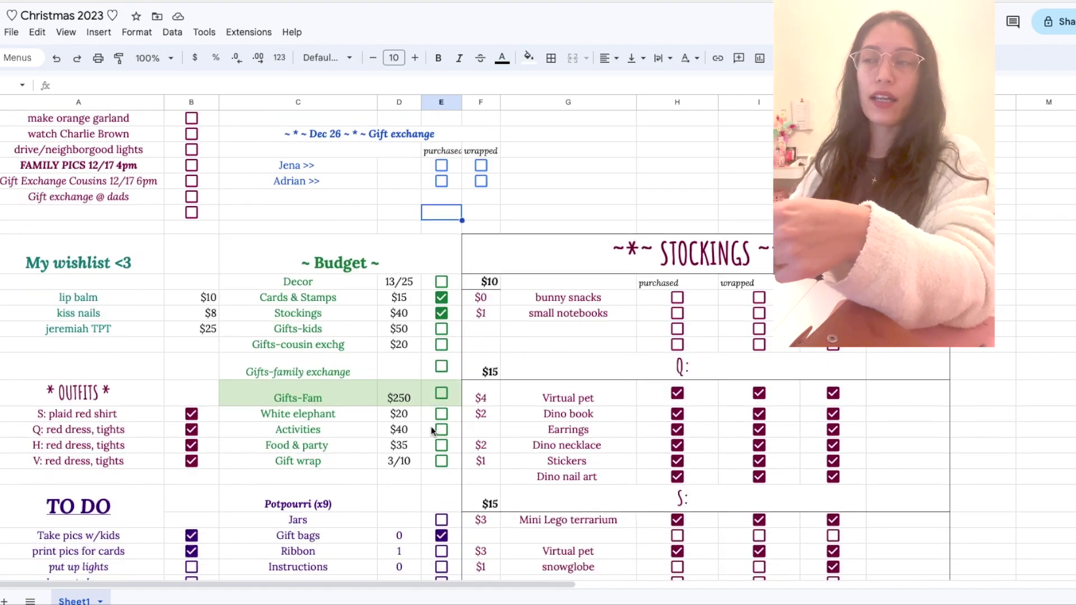
scroll(431, 426, "down", 5)
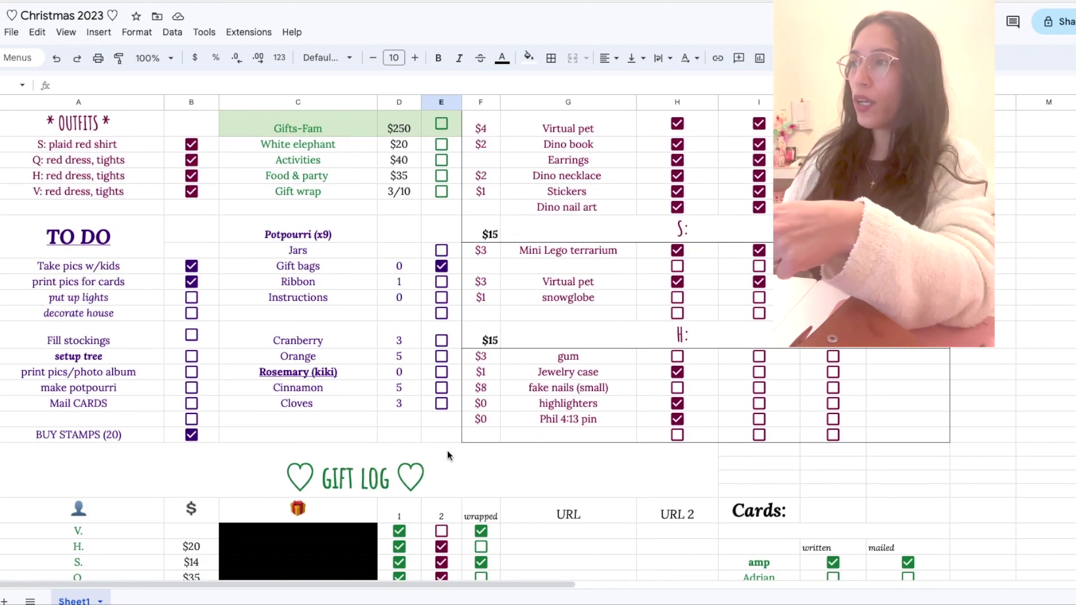
scroll(448, 454, "down", 2)
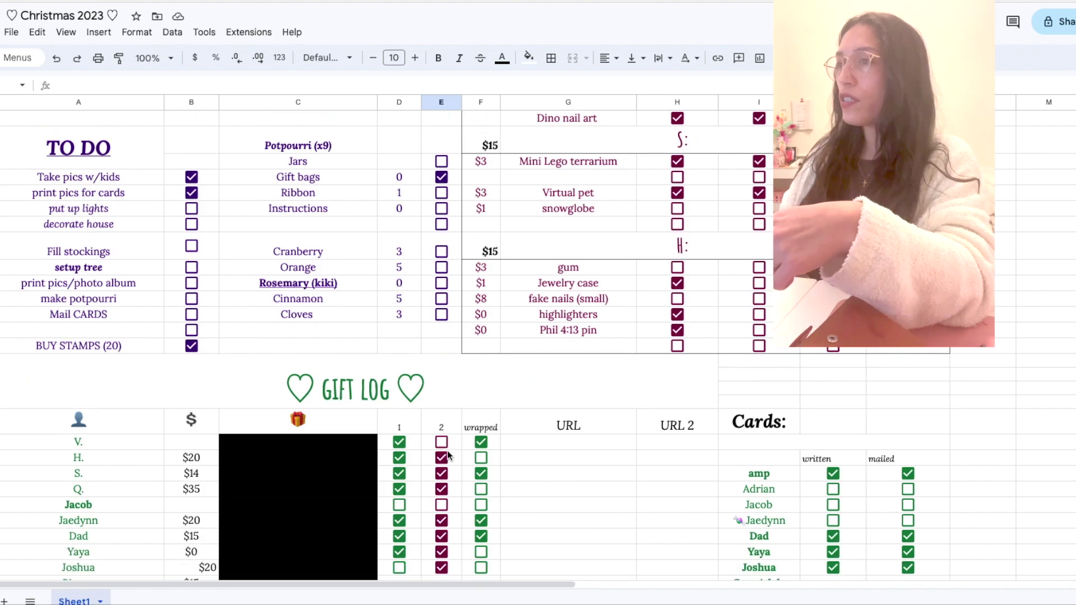
scroll(447, 451, "down", 2)
left_click_drag(573, 350, 569, 506)
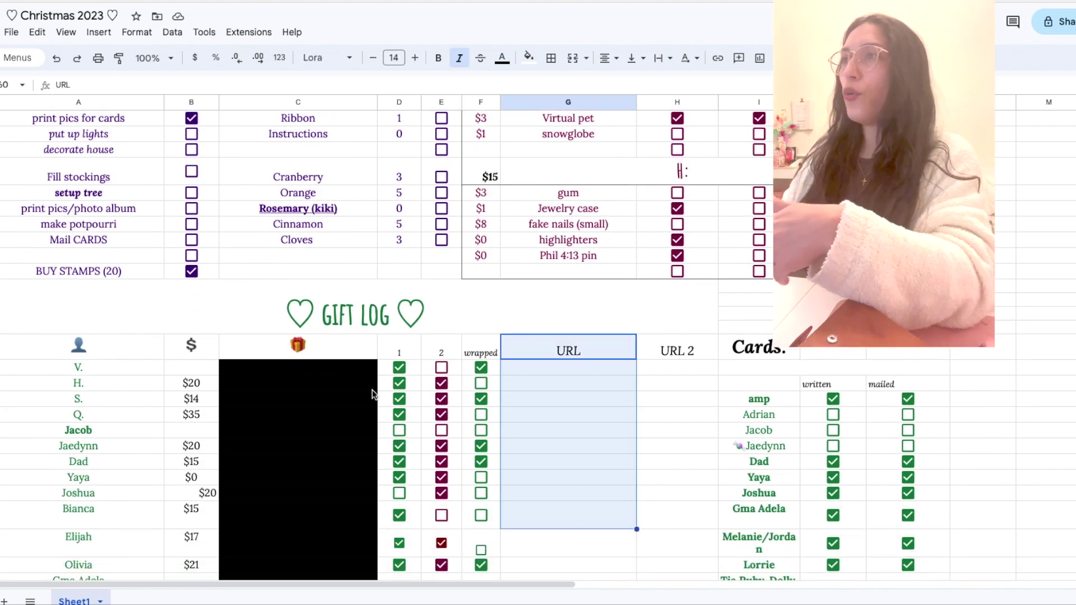
scroll(590, 452, "down", 3)
left_click(554, 248)
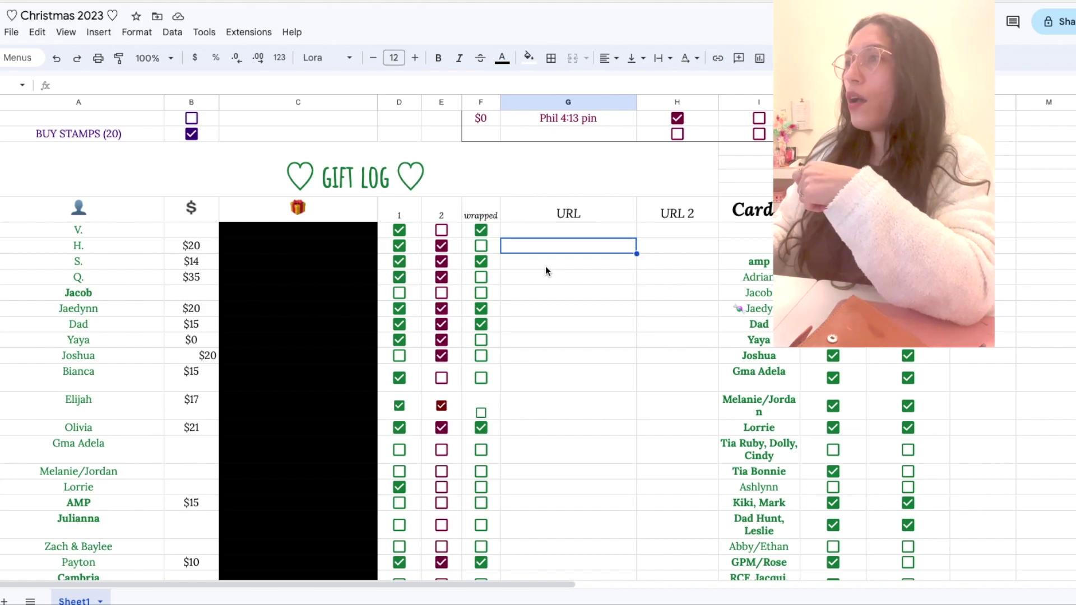
scroll(545, 266, "up", 5)
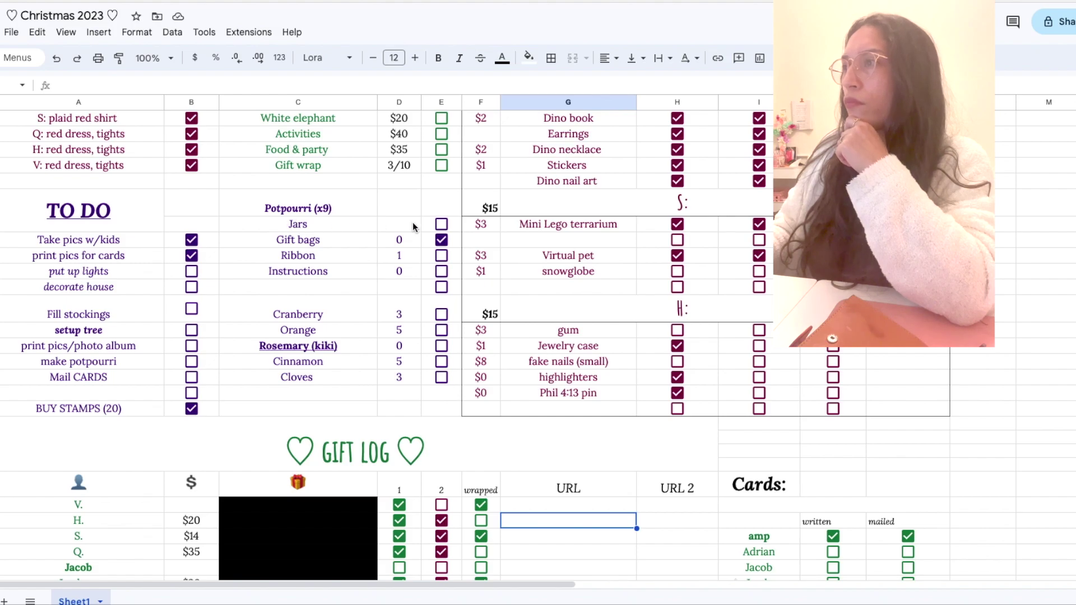
Step: Tick Jars, Ribbon, Instructions, Cranberry, Orange, Cinnamon and Cloves in the Potpourri list, leaving Rosemary (kiki) unticked
left_click(442, 225)
left_click(442, 256)
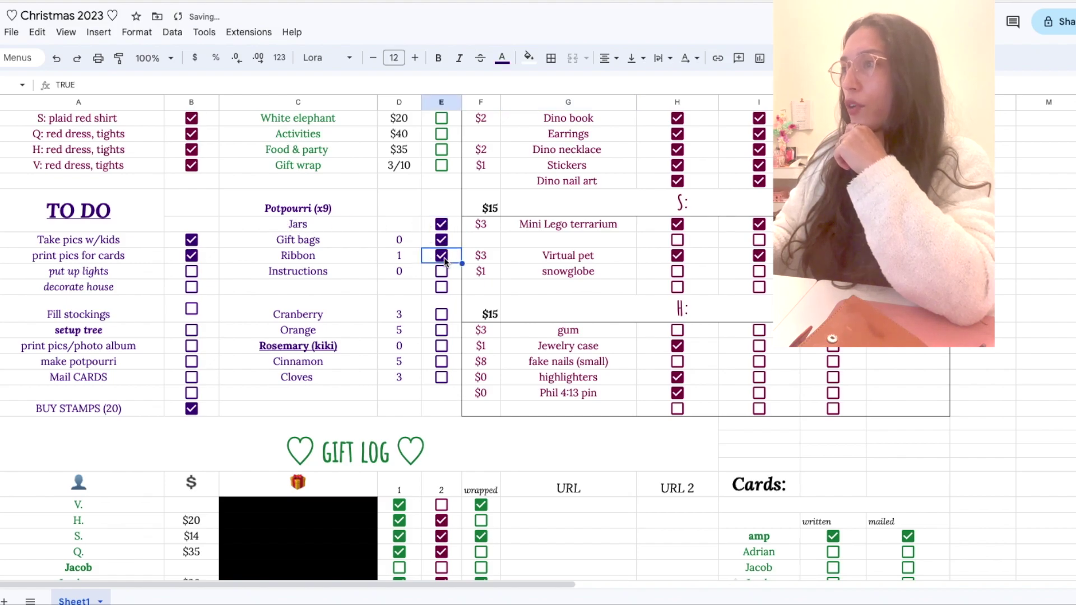
left_click(443, 272)
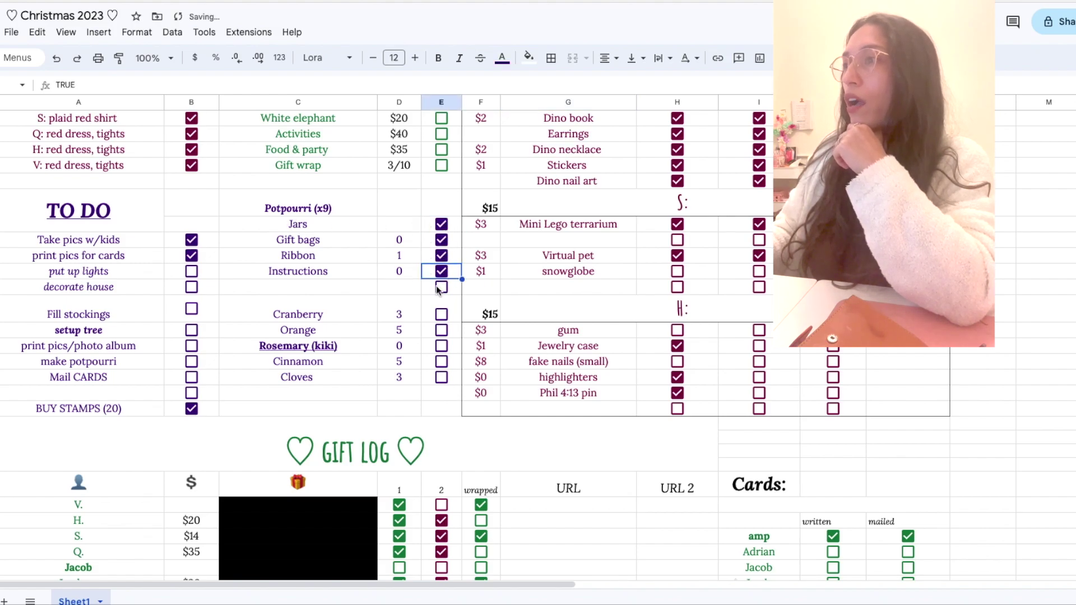
left_click(442, 315)
left_click(442, 332)
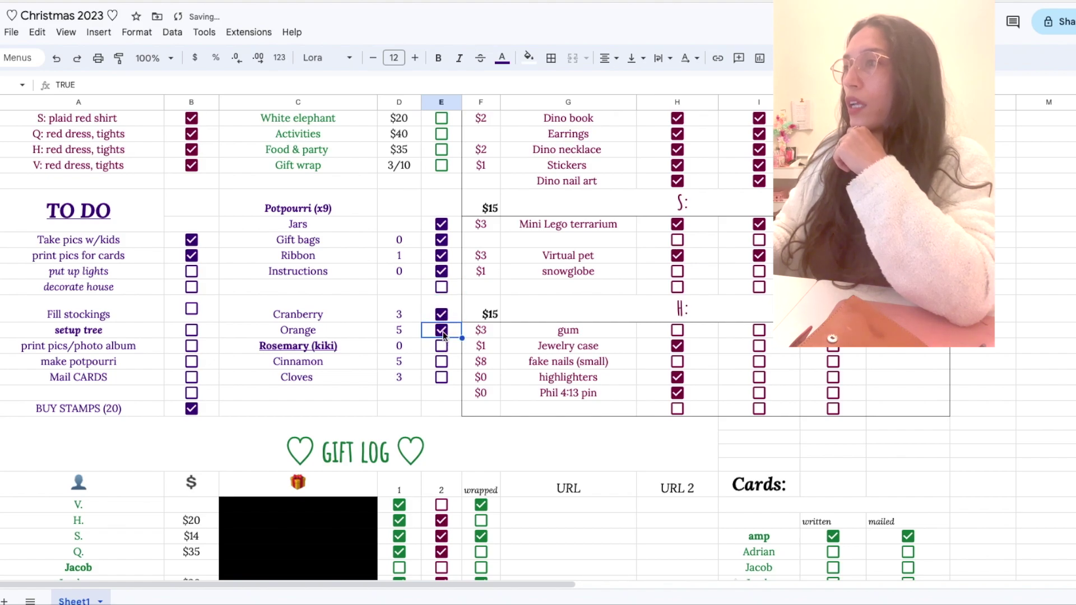
left_click(443, 364)
left_click(443, 378)
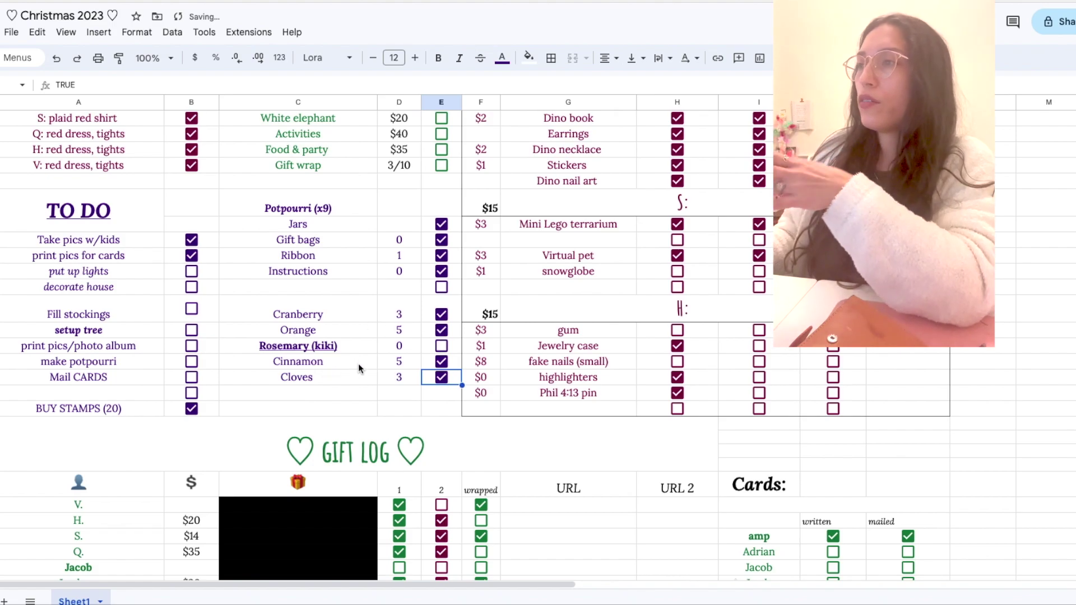
left_click(361, 347)
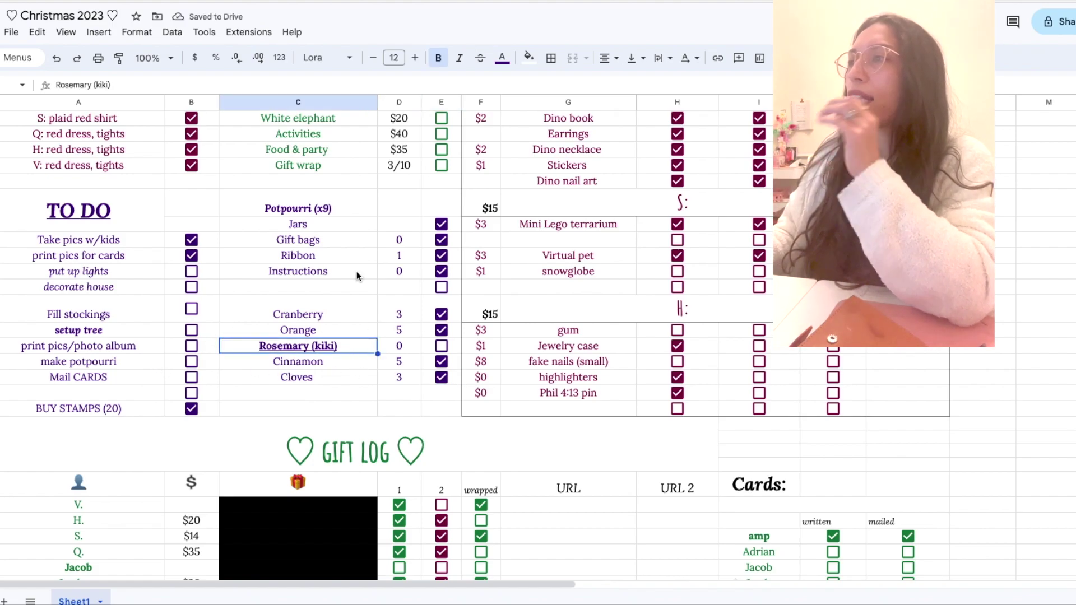
left_click_drag(300, 210, 425, 395)
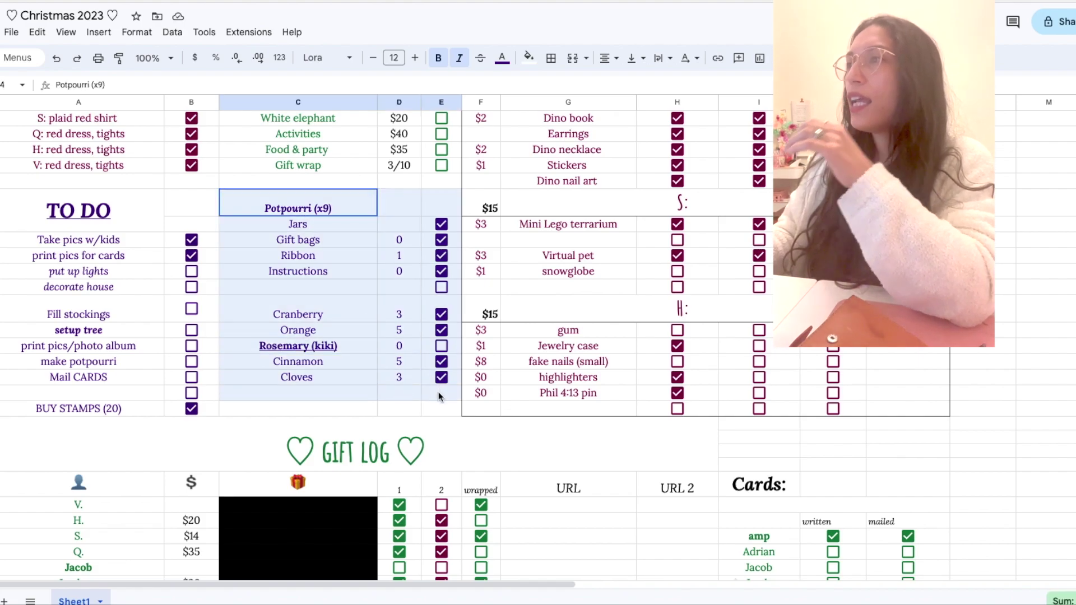
Step: Copy the gift log's styled $ header onto the Potpourri (x9) quantity column, then select the Gift wrap budget line
left_click(397, 399)
left_click(405, 204)
type("$")
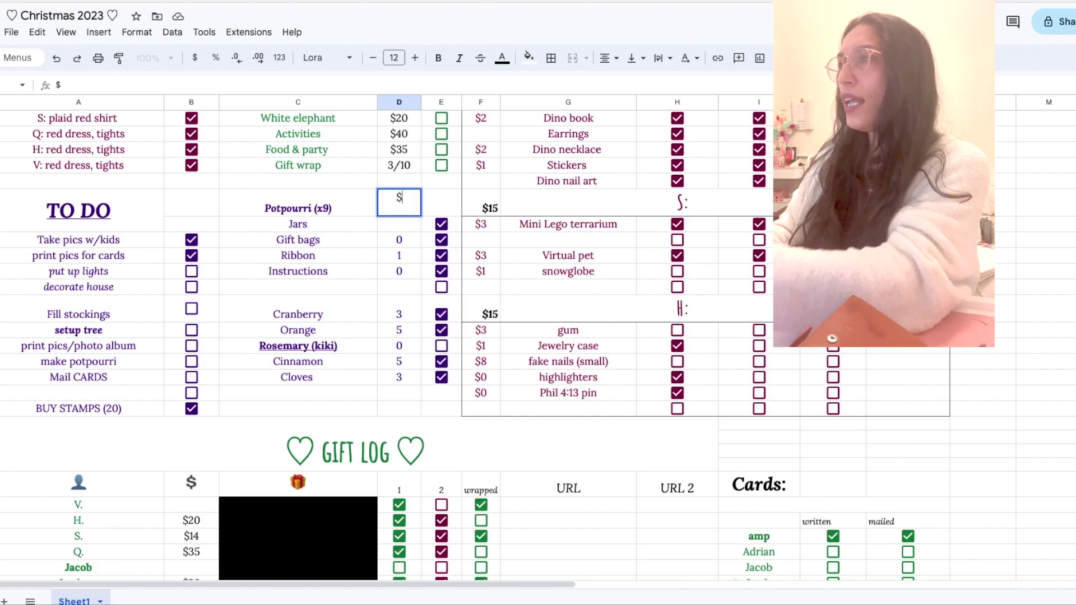
left_click(197, 490)
key("ctrl+c")
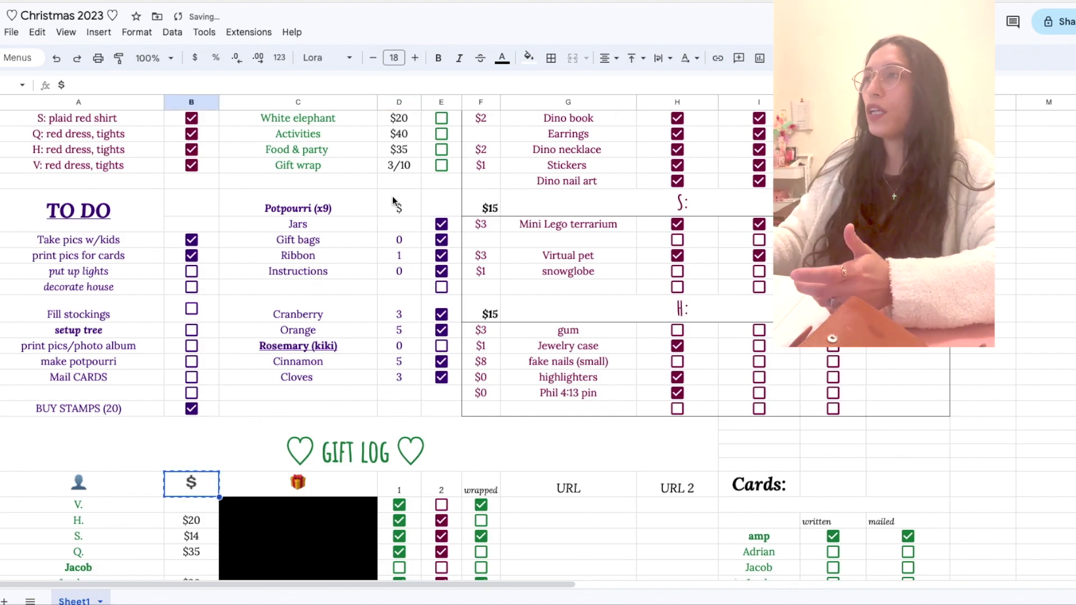
left_click(396, 200)
key("ctrl+v")
left_click(381, 291)
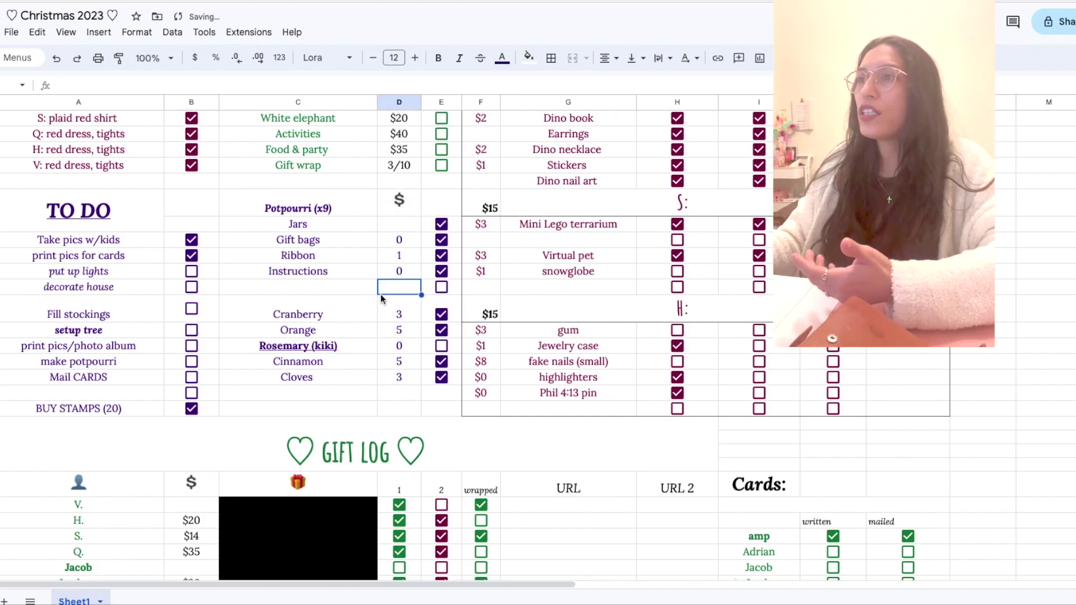
scroll(387, 269, "up", 5)
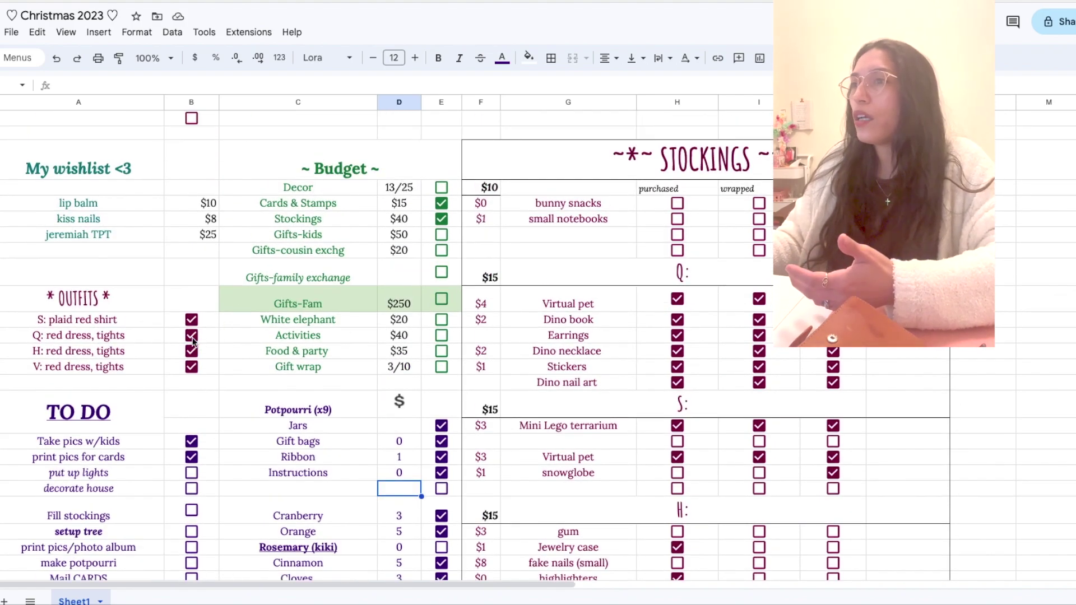
left_click(227, 371)
scroll(228, 373, "down", 2)
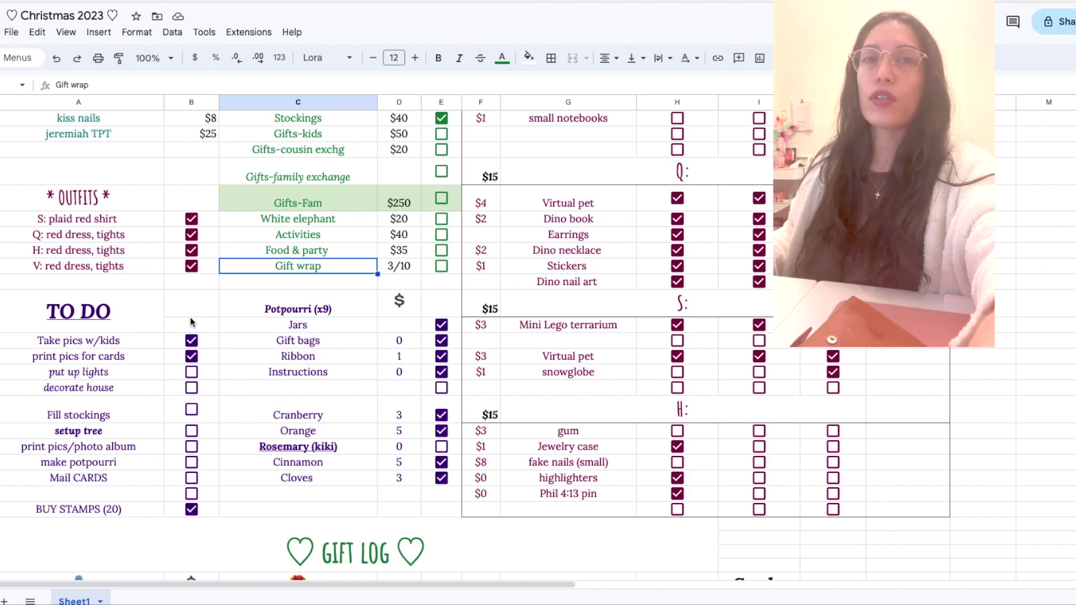
left_click(187, 303)
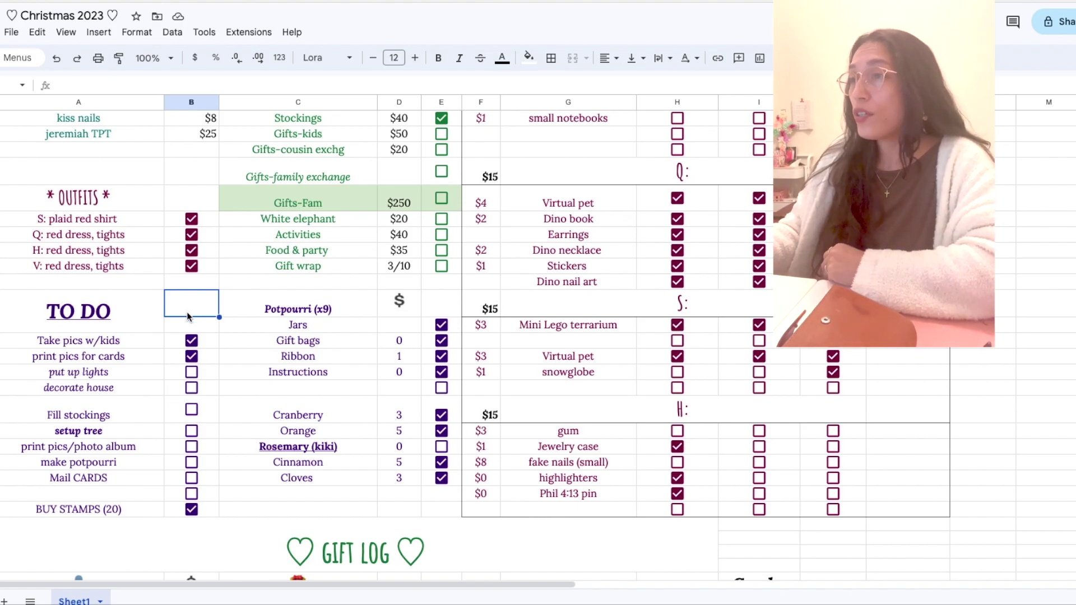
left_click(254, 308)
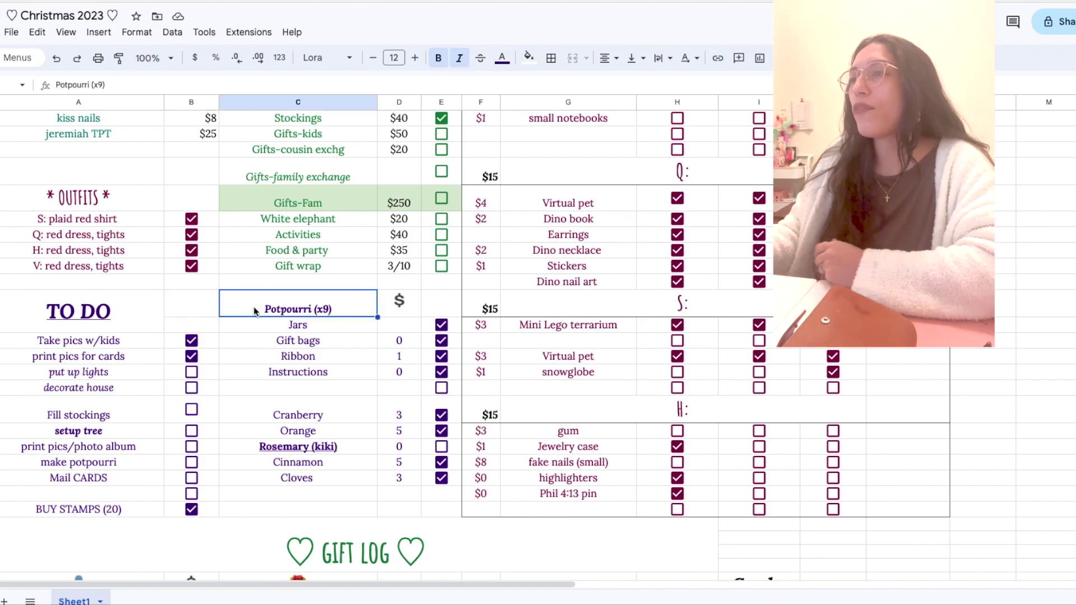
left_click(196, 533)
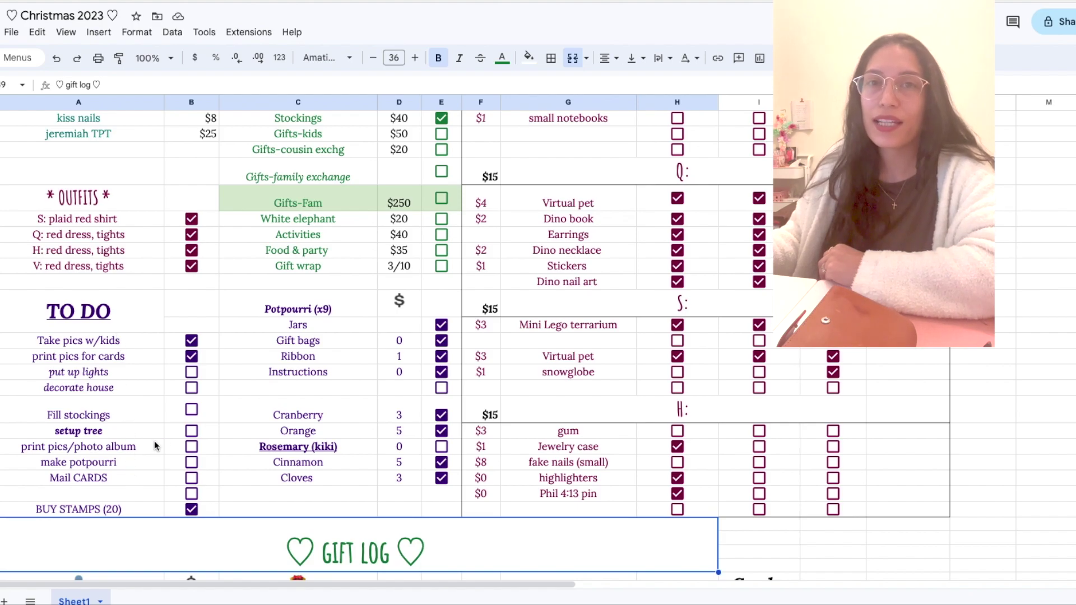
Step: Tick the column B checkboxes for Fill stockings, Mail CARDS and setup tree in the To Do list
left_click(191, 411)
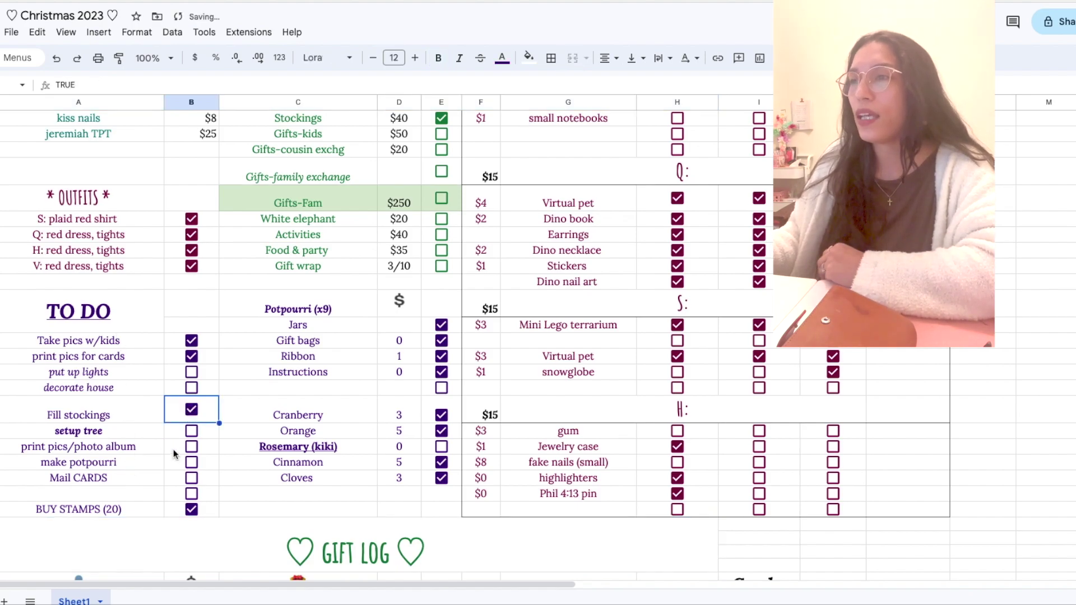
left_click(191, 480)
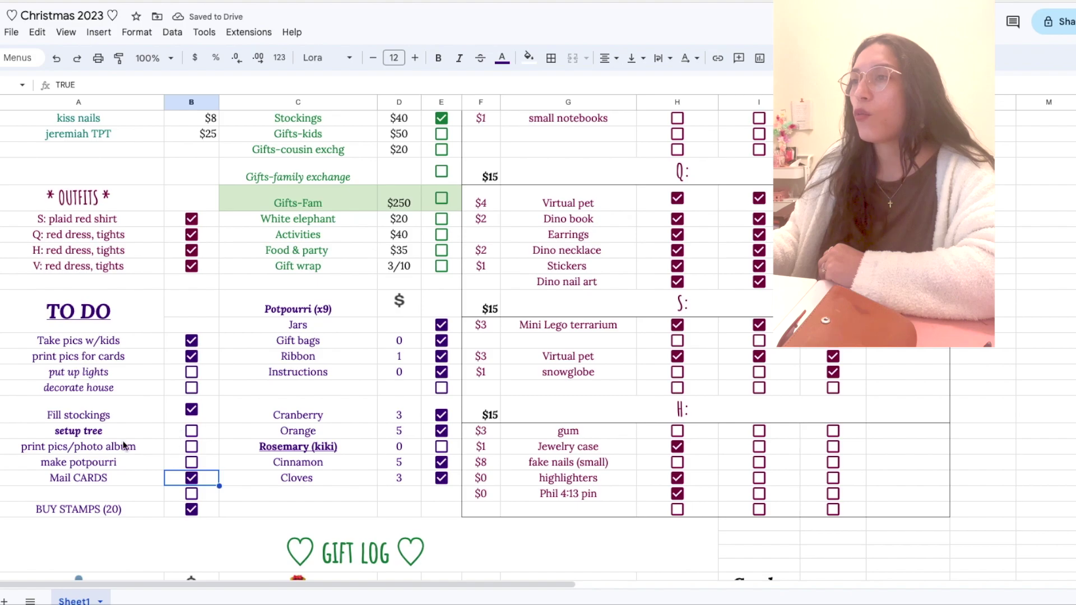
left_click(191, 431)
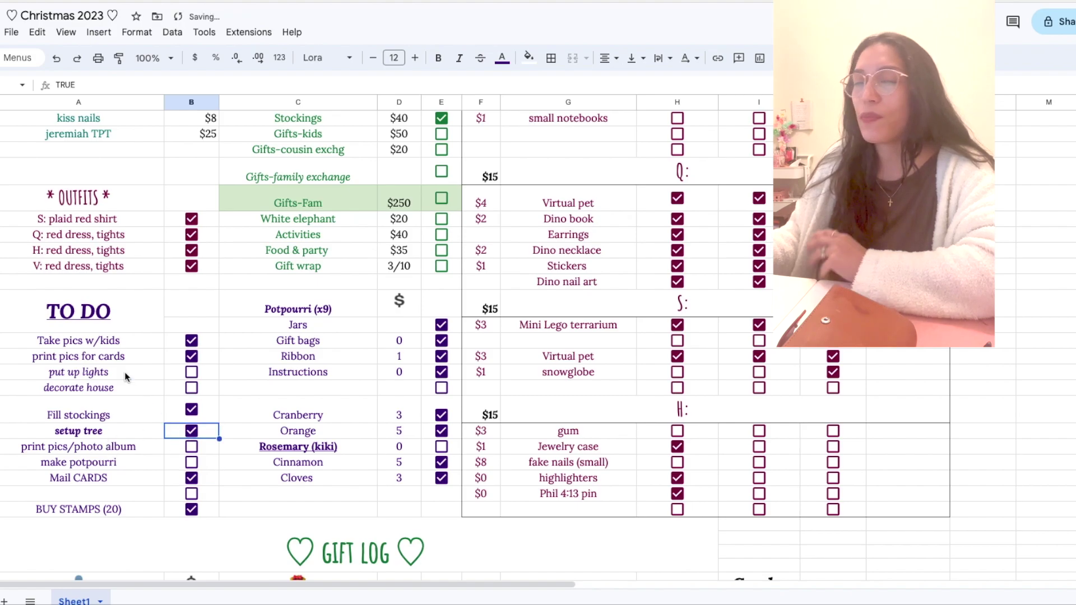
scroll(122, 321, "up", 1)
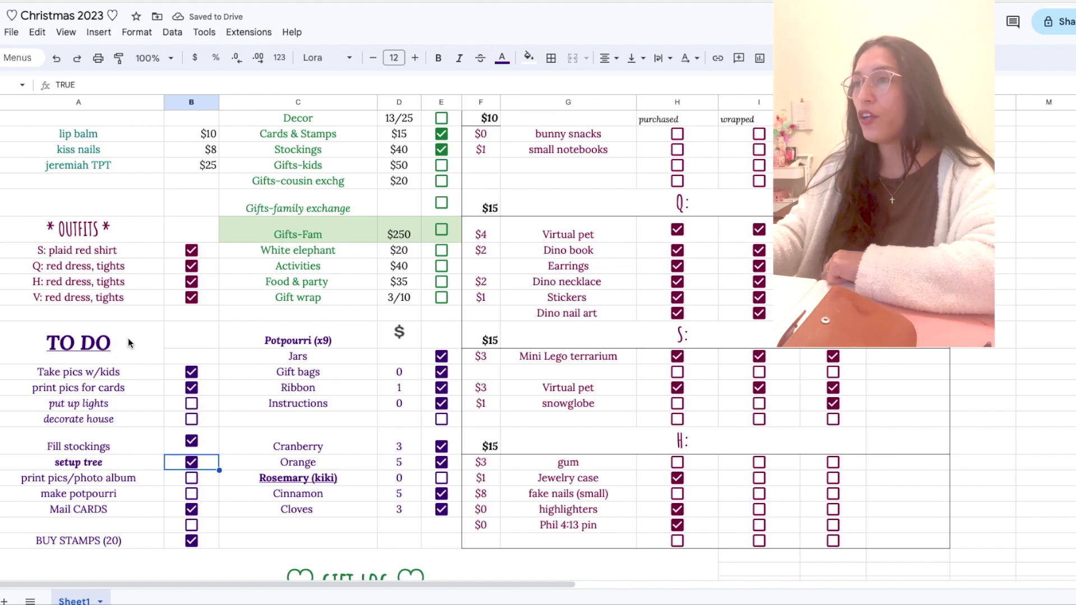
left_click_drag(128, 372, 128, 509)
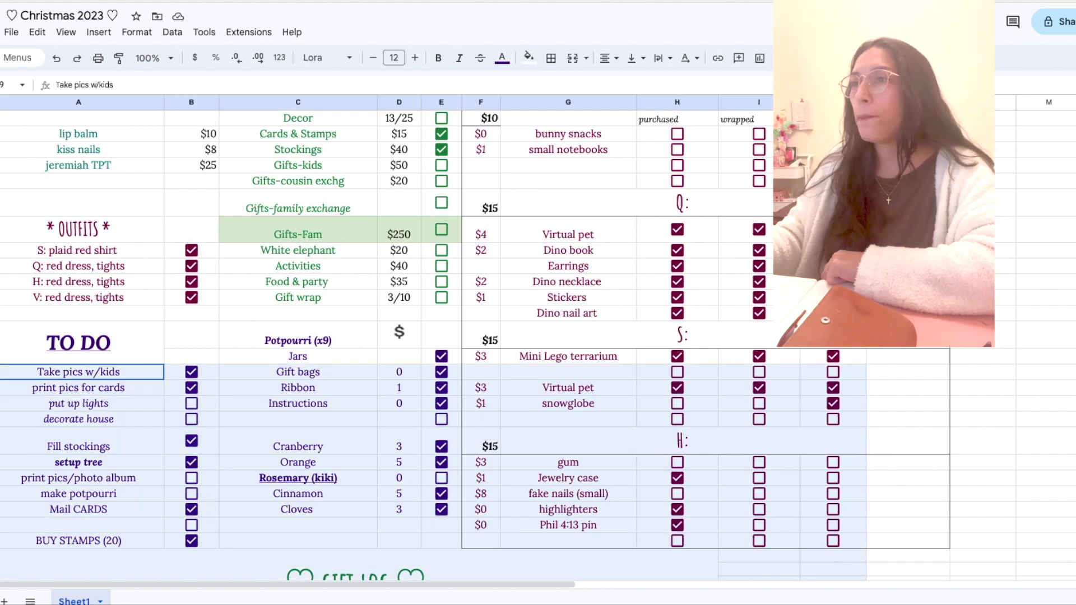
scroll(119, 395, "down", 3)
scroll(124, 385, "up", 5)
left_click(123, 350)
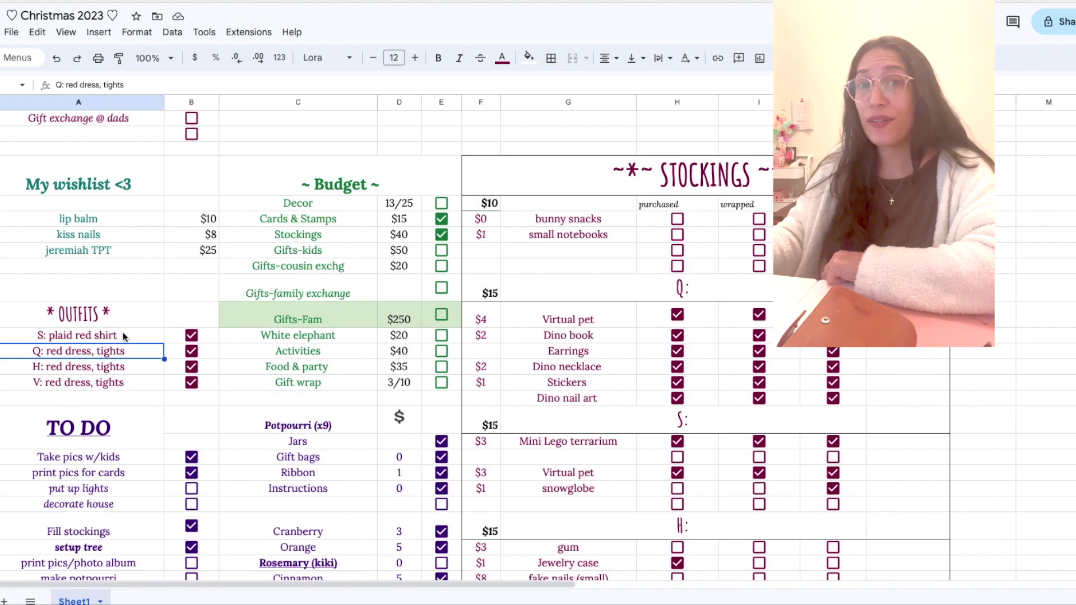
left_click(115, 313)
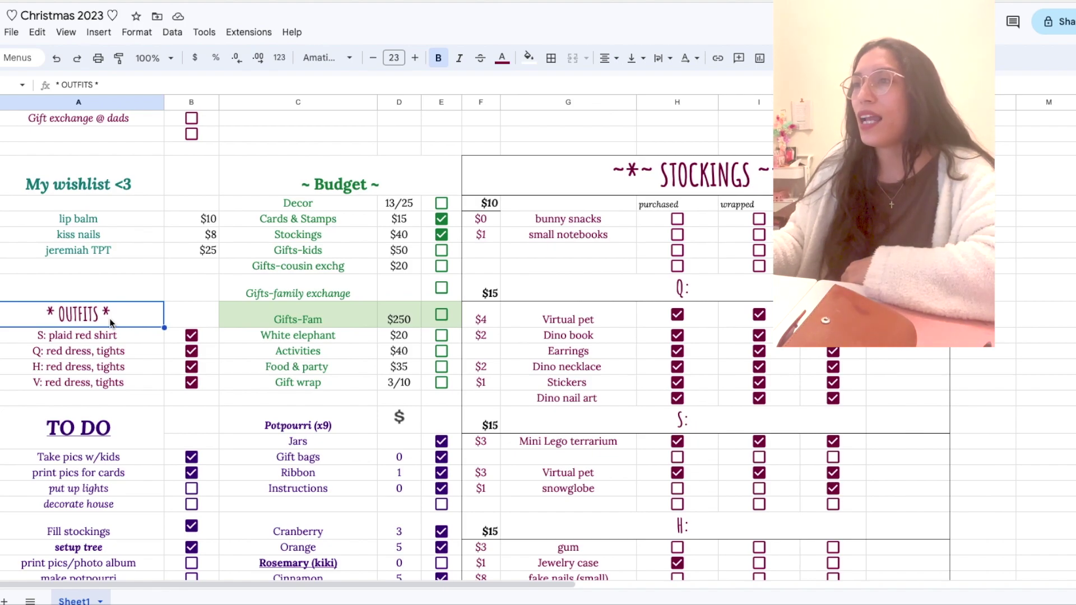
scroll(133, 330, "up", 2)
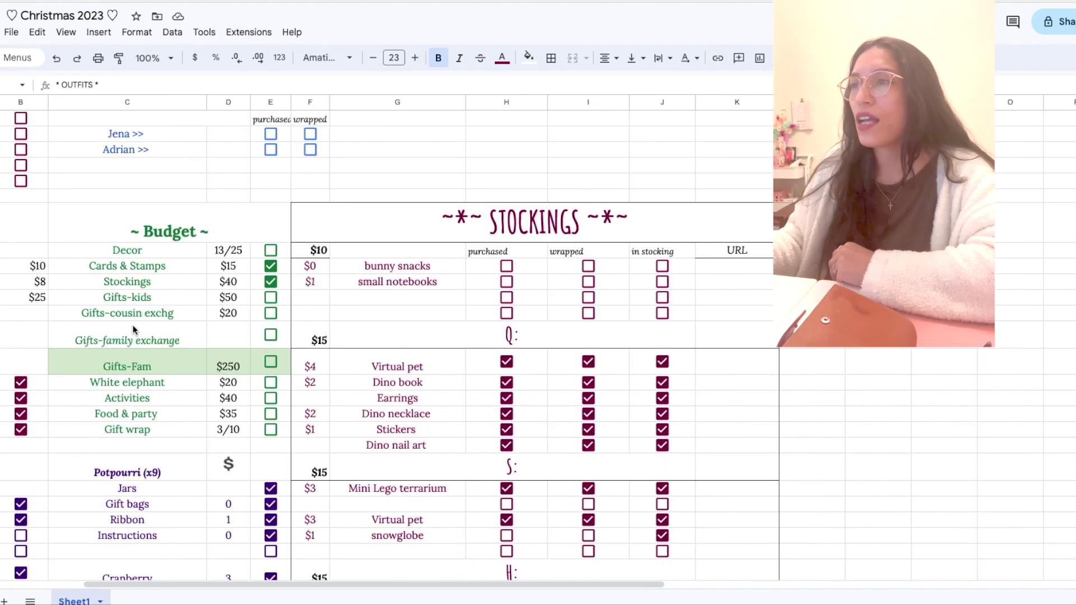
scroll(133, 330, "up", 1)
left_click(133, 387)
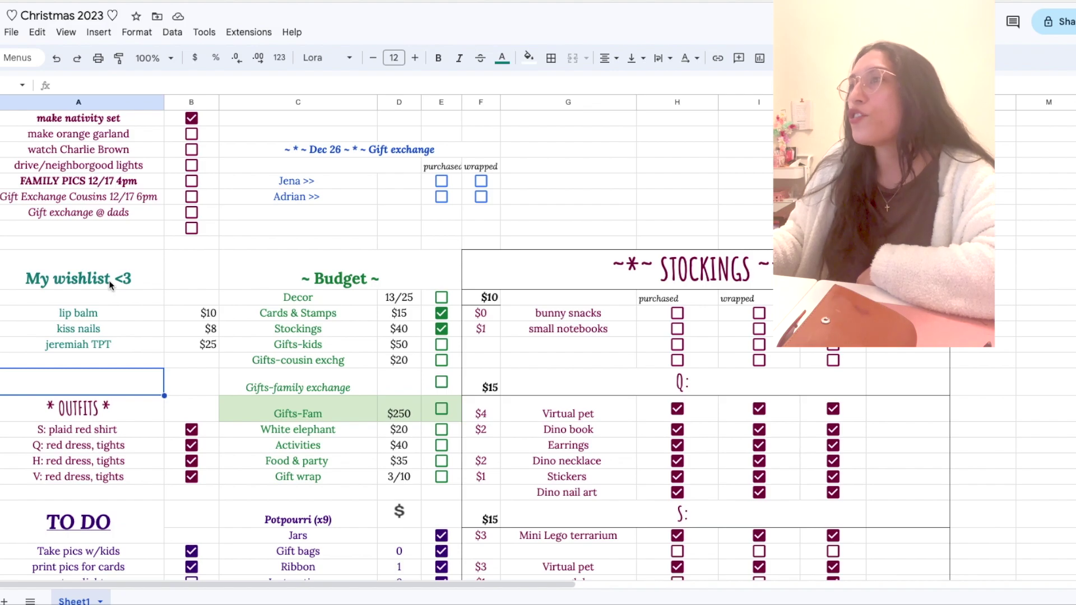
scroll(109, 281, "up", 6)
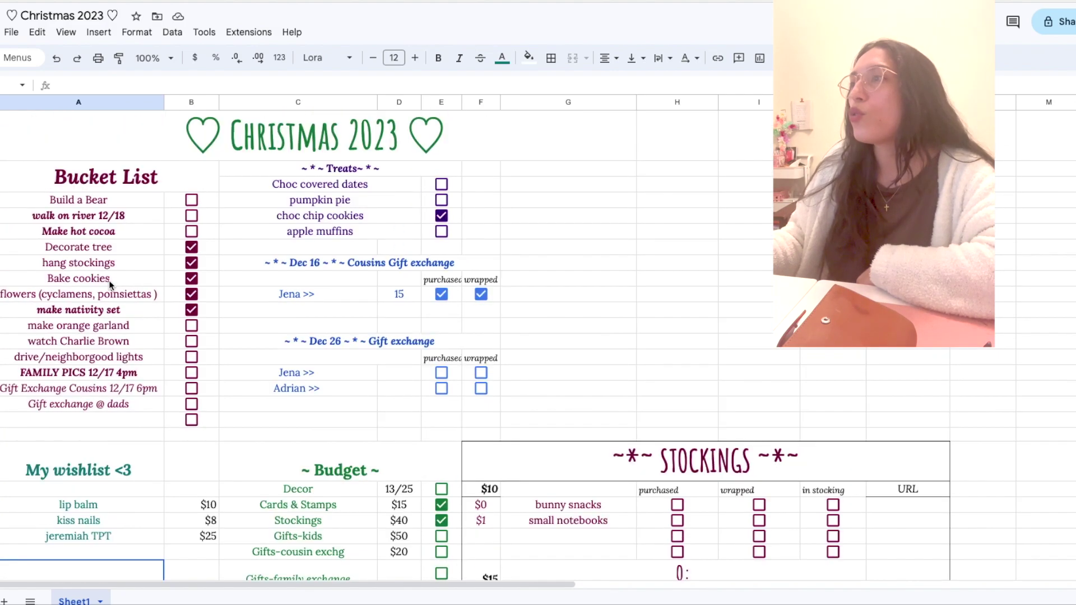
scroll(224, 238, "down", 20)
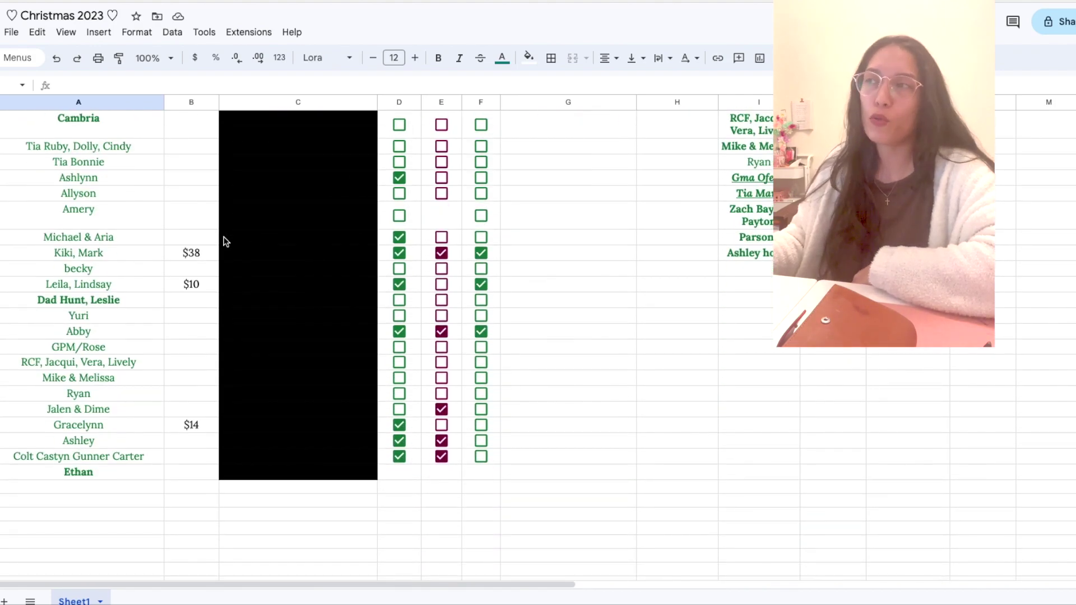
scroll(223, 242, "up", 12)
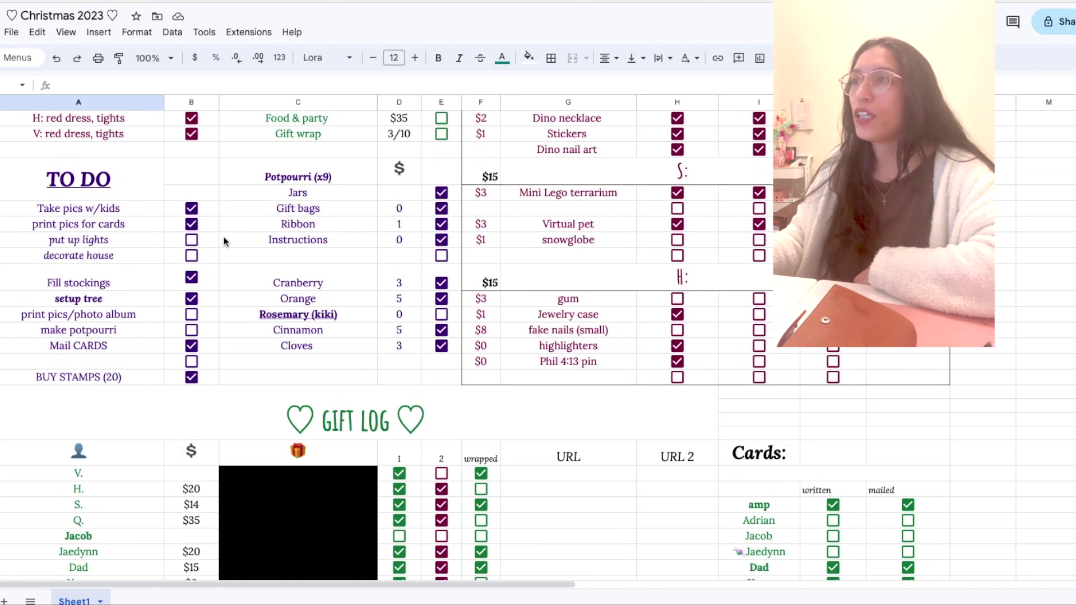
scroll(224, 241, "up", 8)
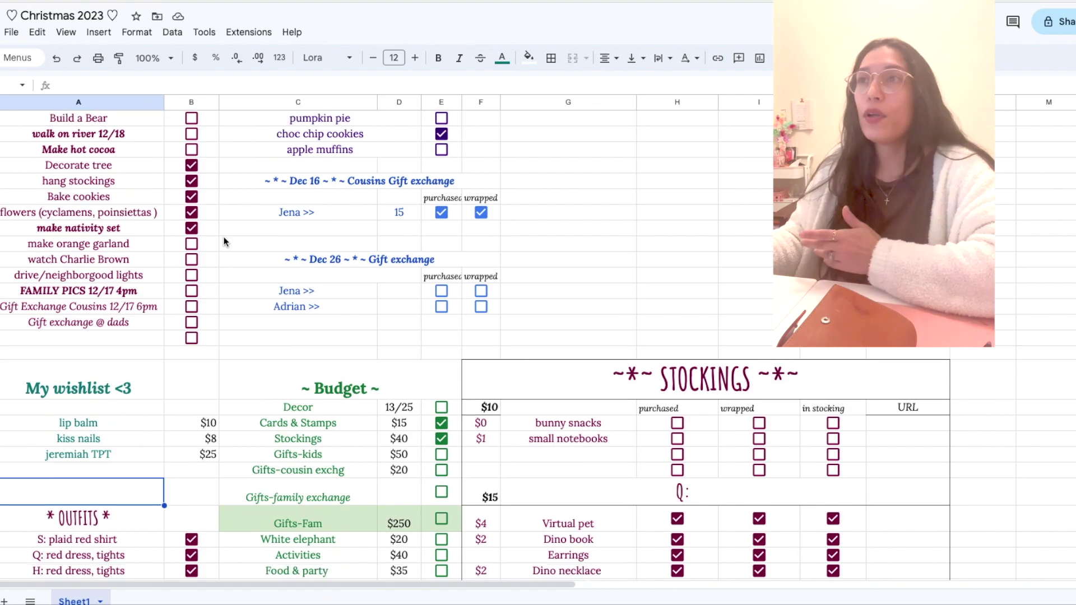
scroll(223, 242, "up", 2)
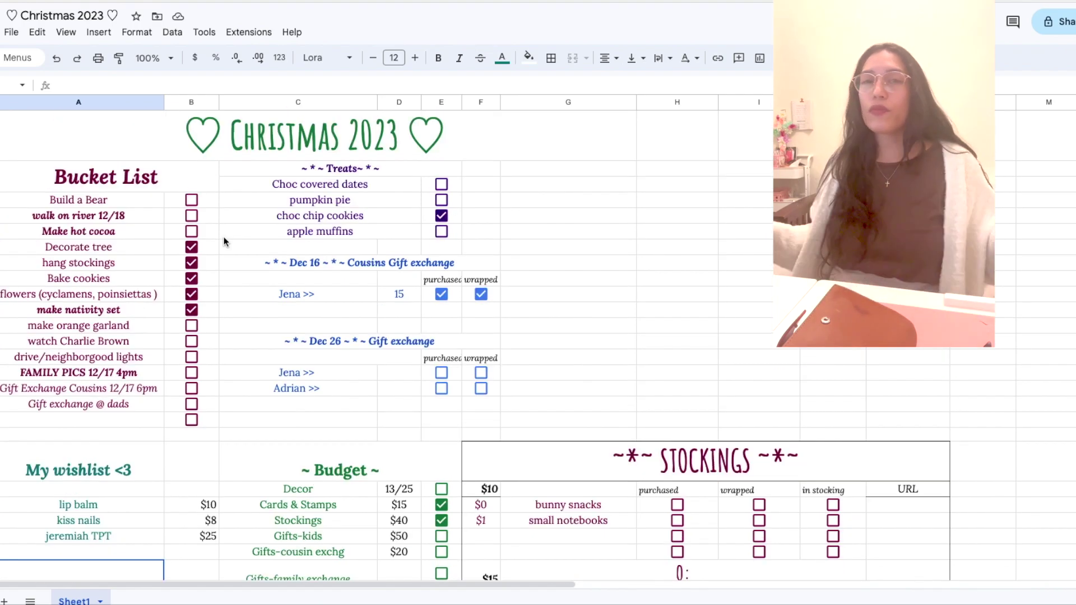